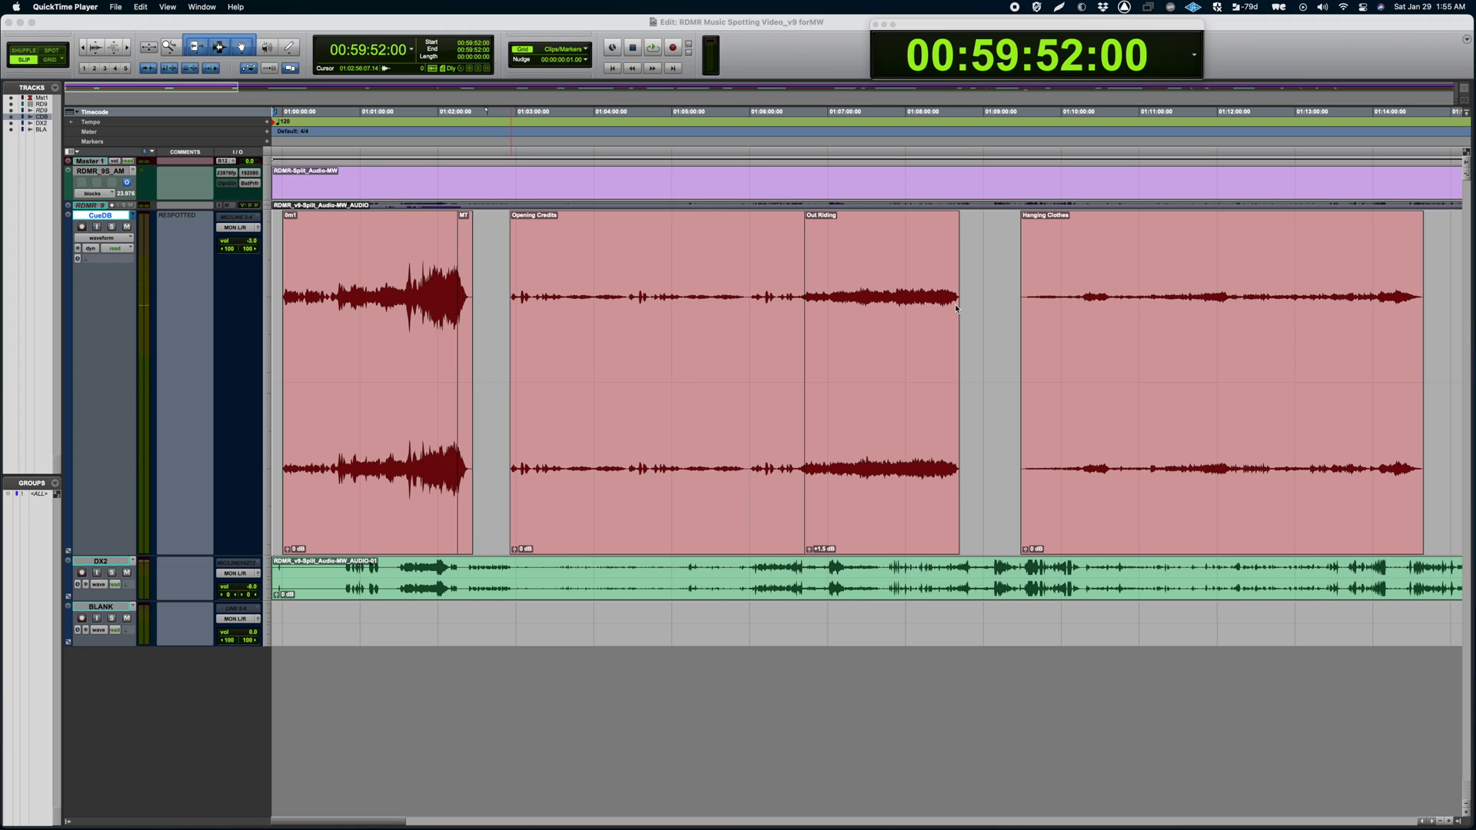
{"action": "scroll", "coordinate": [955, 304], "scroll_direction": "right", "scroll_amount": 5}
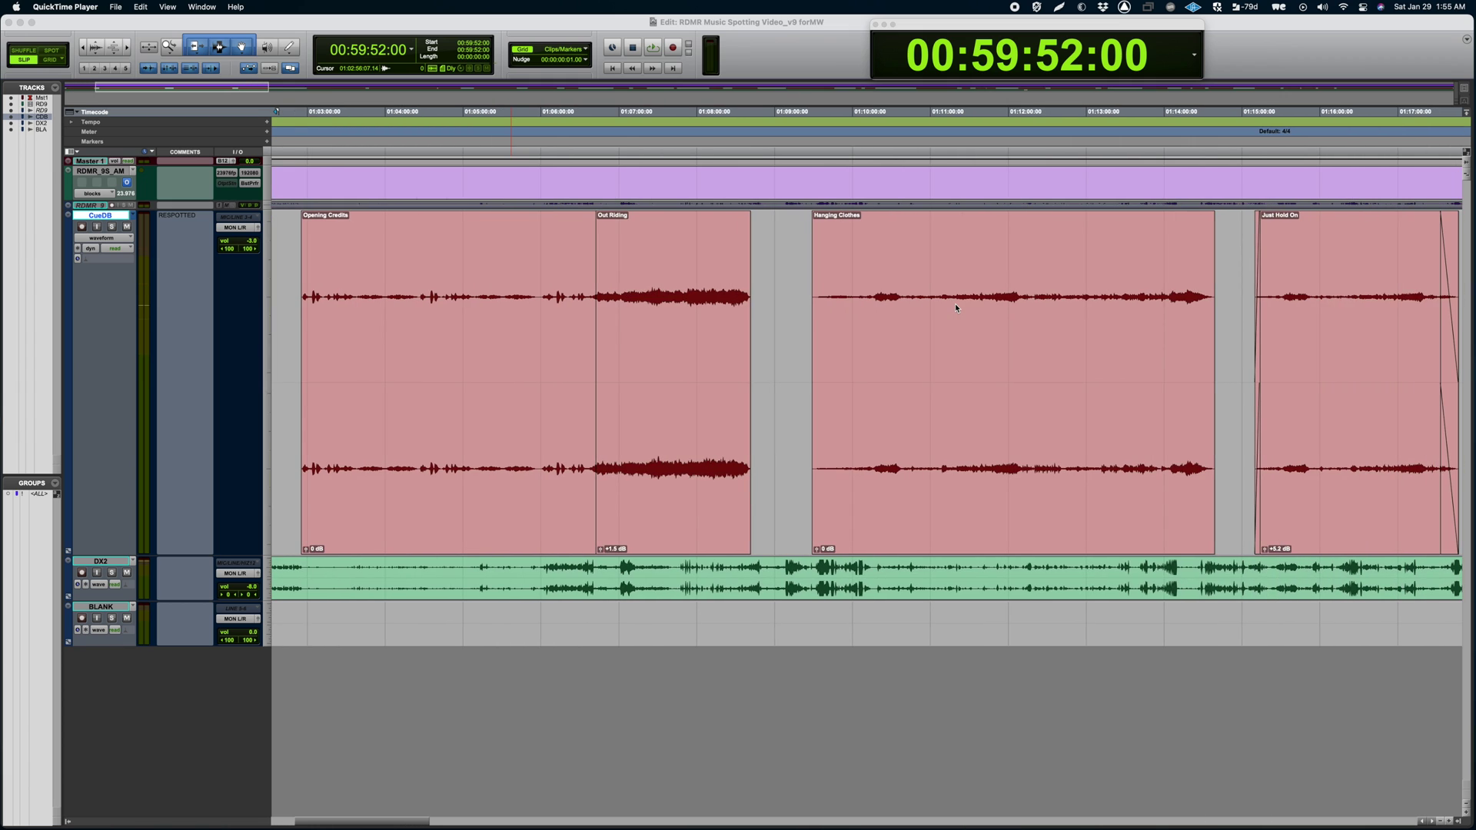
{"action": "scroll", "coordinate": [955, 304], "scroll_direction": "right", "scroll_amount": 5}
{"action": "scroll", "coordinate": [955, 304], "scroll_direction": "right", "scroll_amount": 5}
{"action": "scroll", "coordinate": [955, 304], "scroll_direction": "right", "scroll_amount": 5}
{"action": "scroll", "coordinate": [955, 303], "scroll_direction": "right", "scroll_amount": 5}
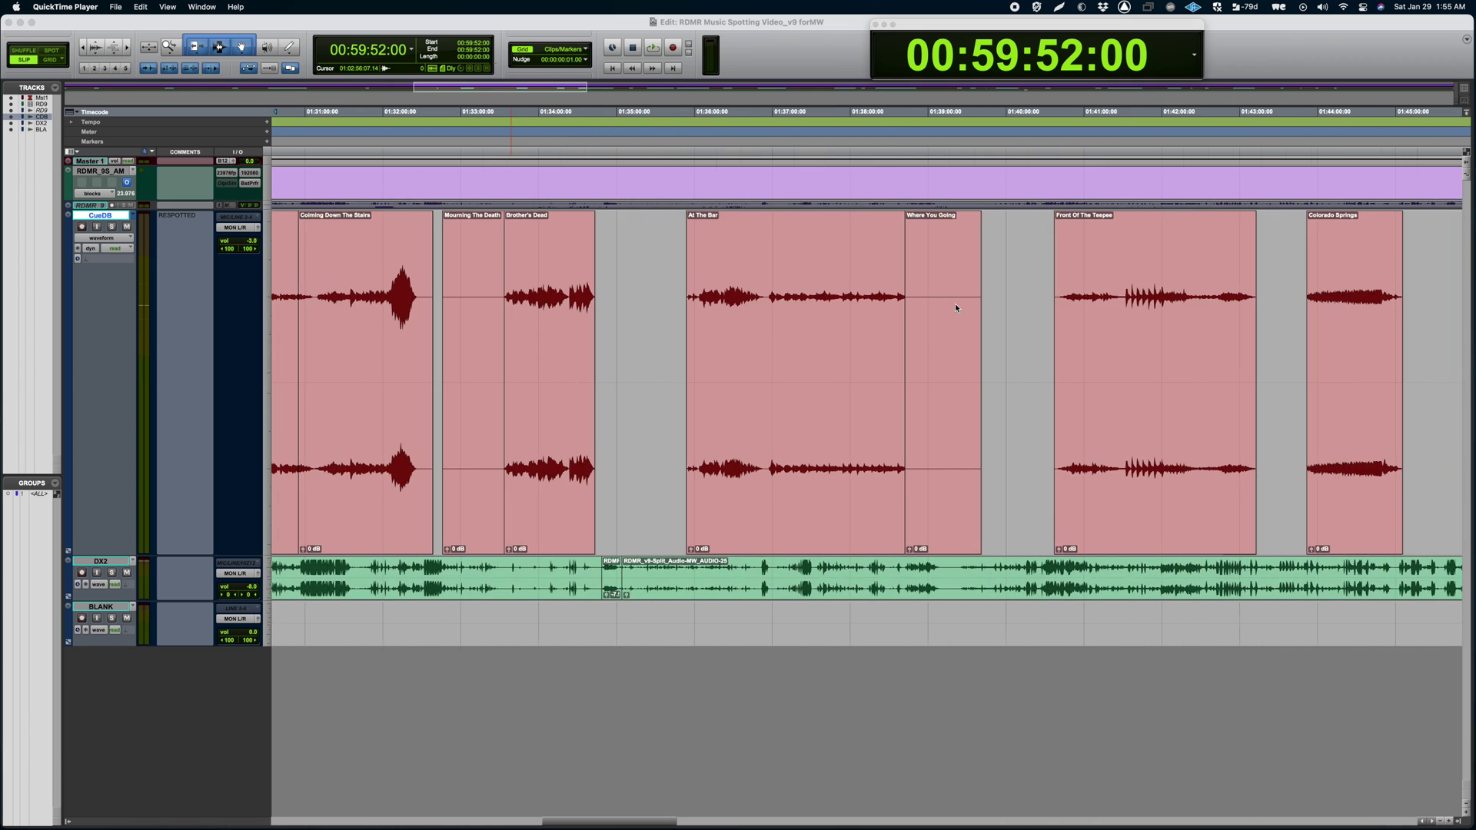
{"action": "scroll", "coordinate": [955, 304], "scroll_direction": "left", "scroll_amount": 5}
{"action": "scroll", "coordinate": [955, 304], "scroll_direction": "left", "scroll_amount": 5}
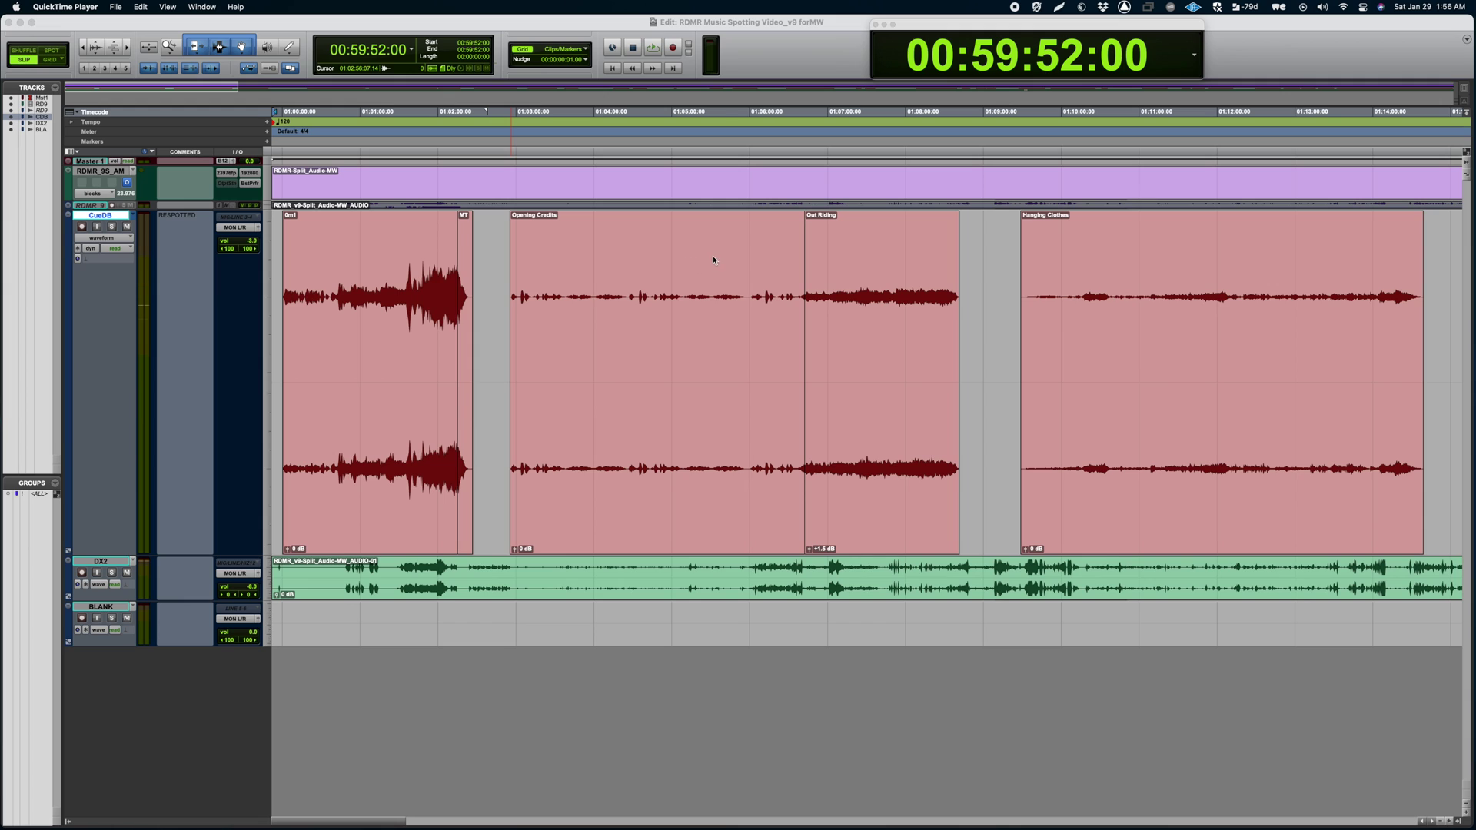
Step: Select the cues from Opening Credits through the session end and zoom to the whole session
{"action": "left_click", "coordinate": [541, 242]}
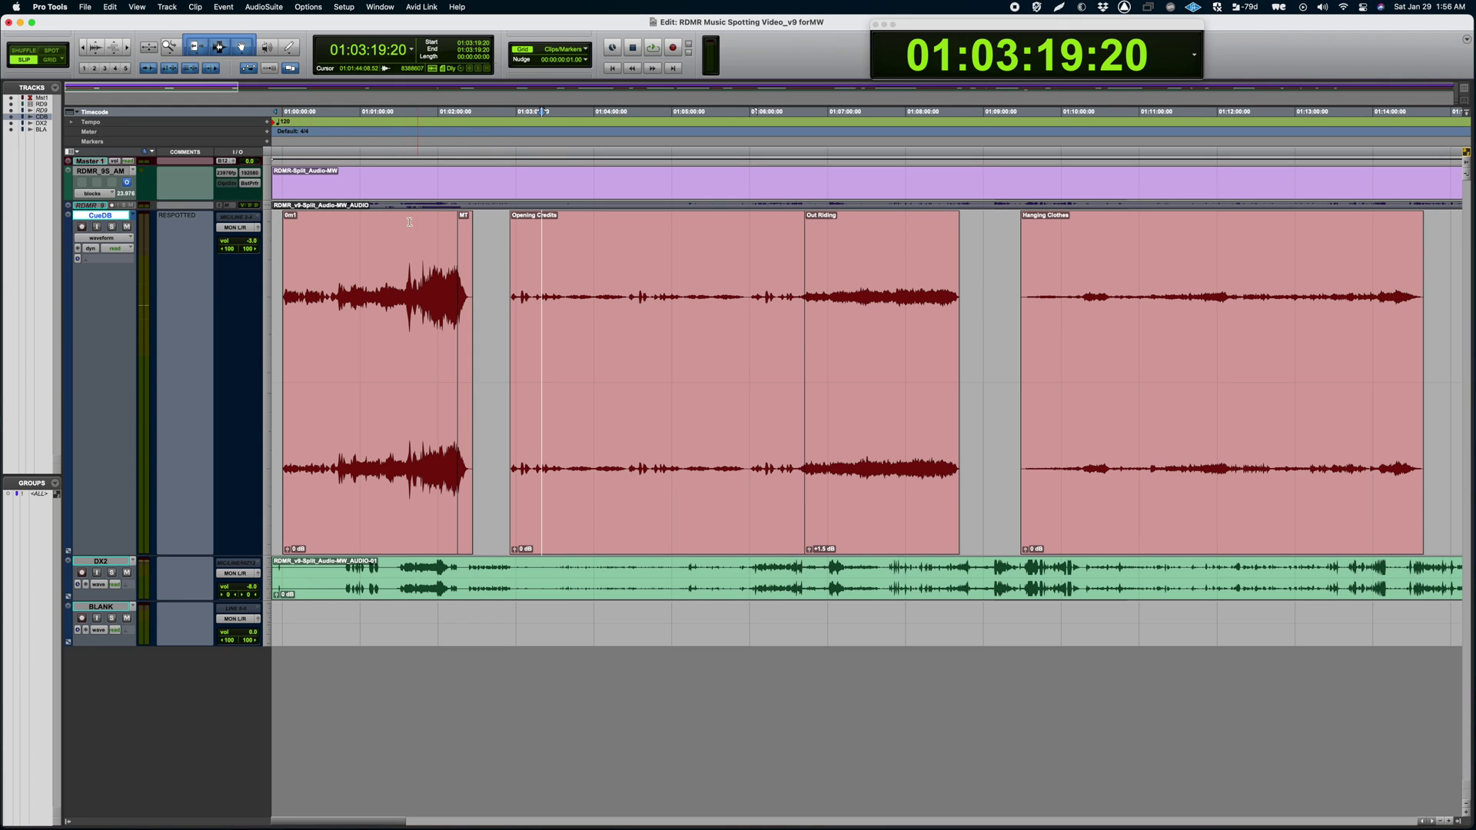
{"action": "left_click", "coordinate": [596, 260]}
{"action": "double_click", "coordinate": [595, 259]}
{"action": "key", "text": "alt+shift+Return"}
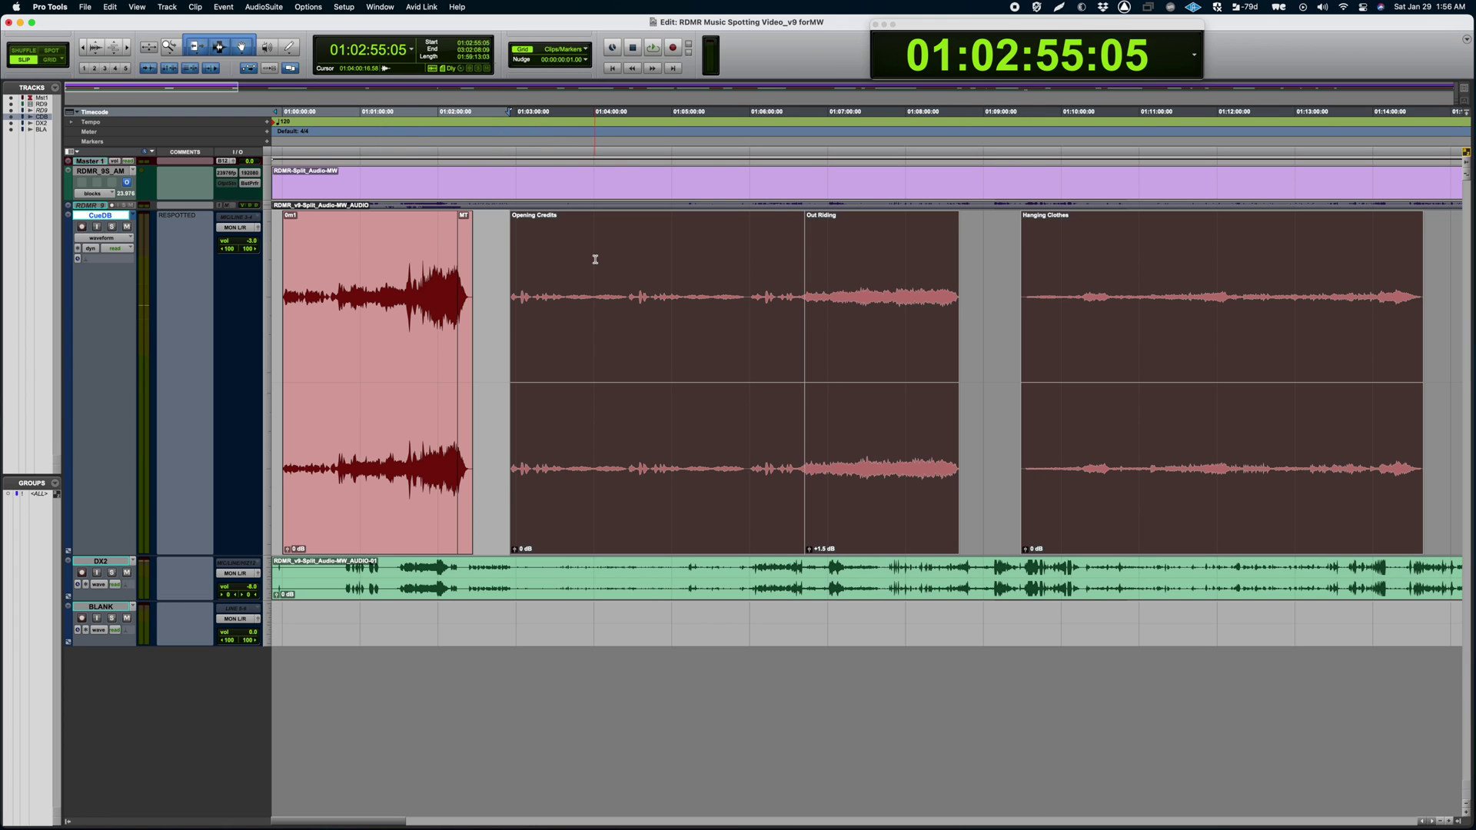
{"action": "key", "text": "alt+a"}
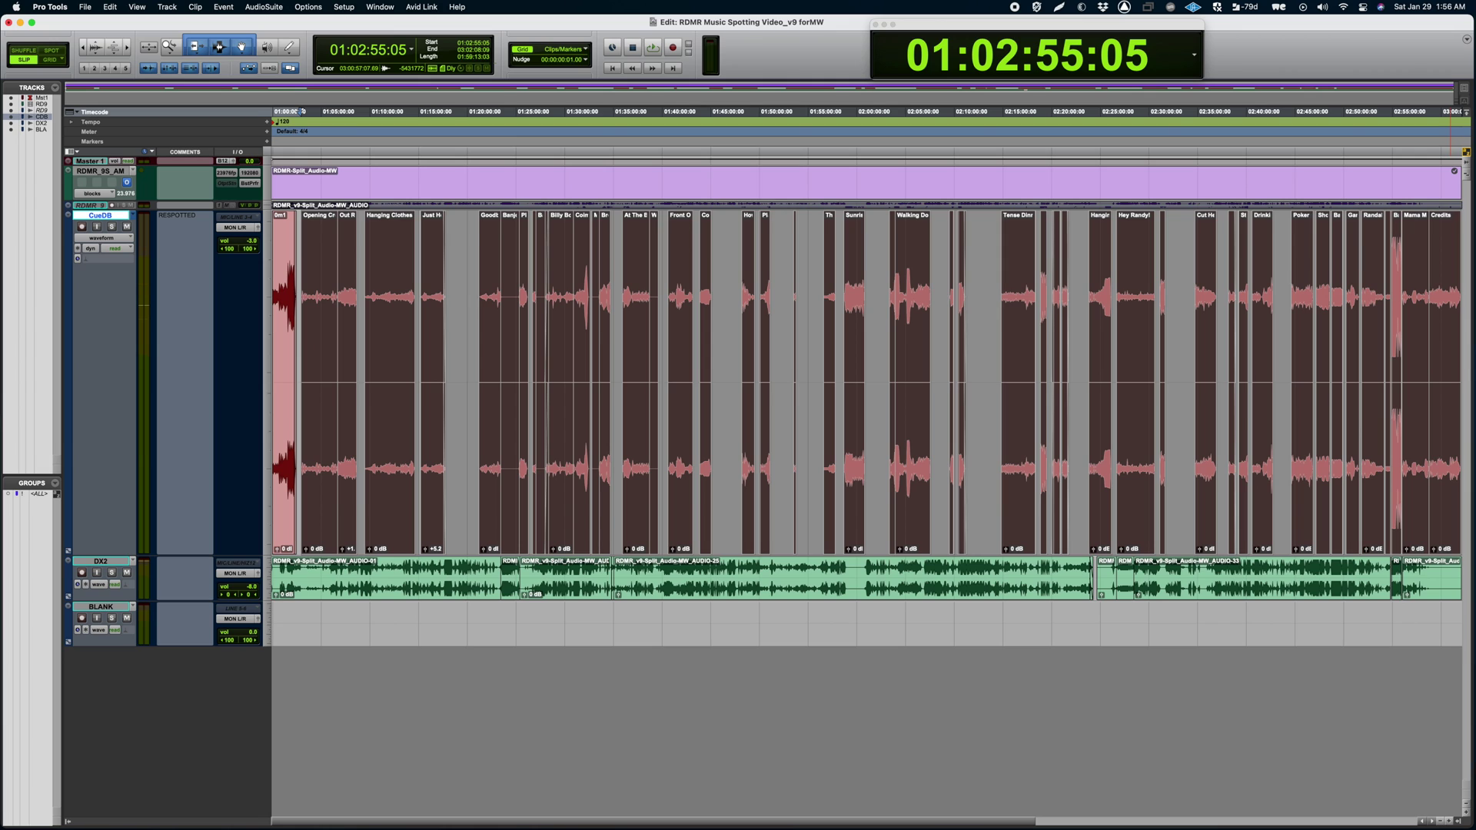
Step: Show the Clips list and try Batch Rename's add, prefix and suffix options
{"action": "left_click", "coordinate": [1464, 806]}
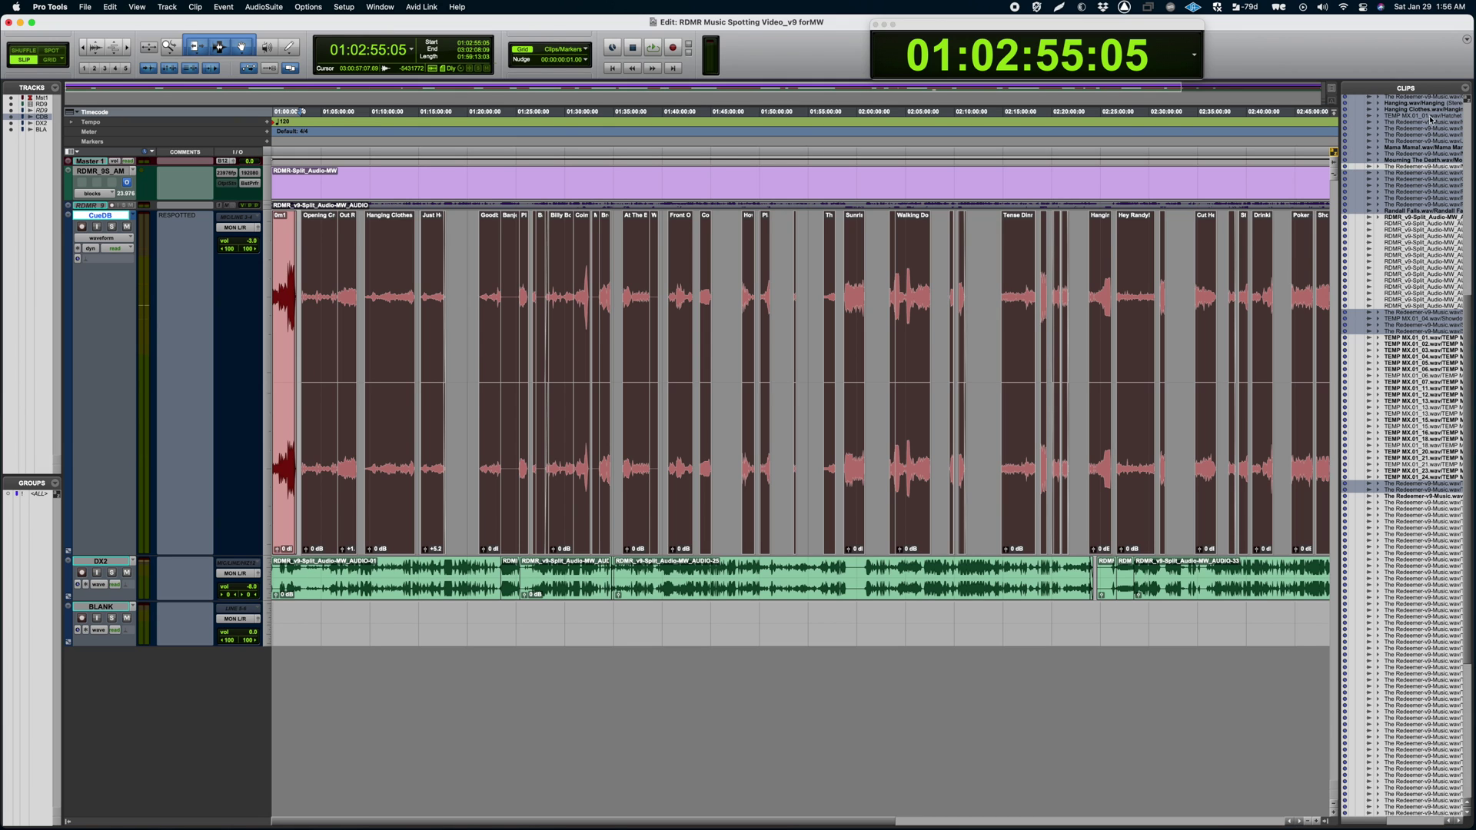
{"action": "left_click", "coordinate": [1464, 89]}
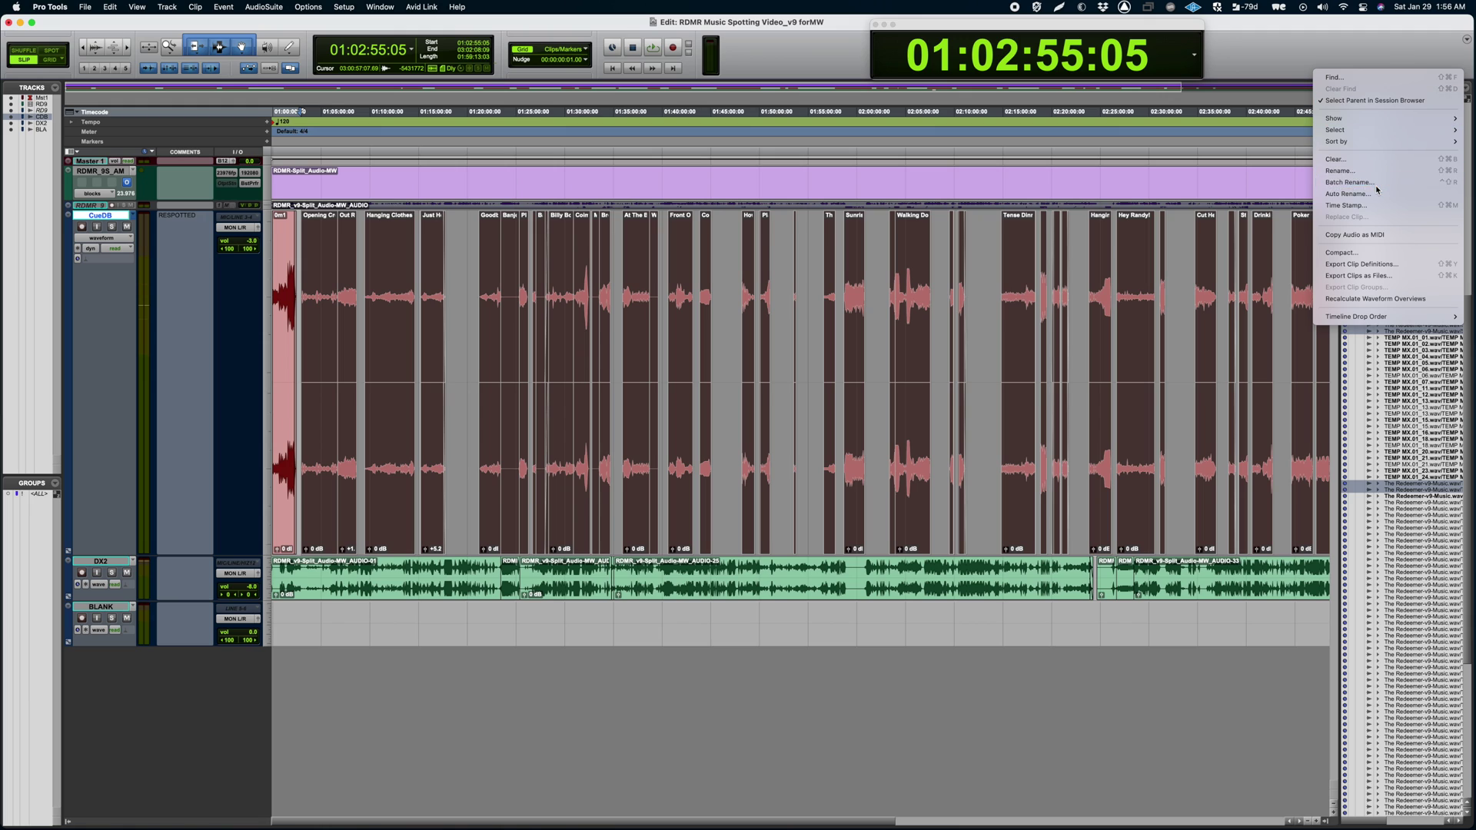
{"action": "left_click", "coordinate": [1346, 181]}
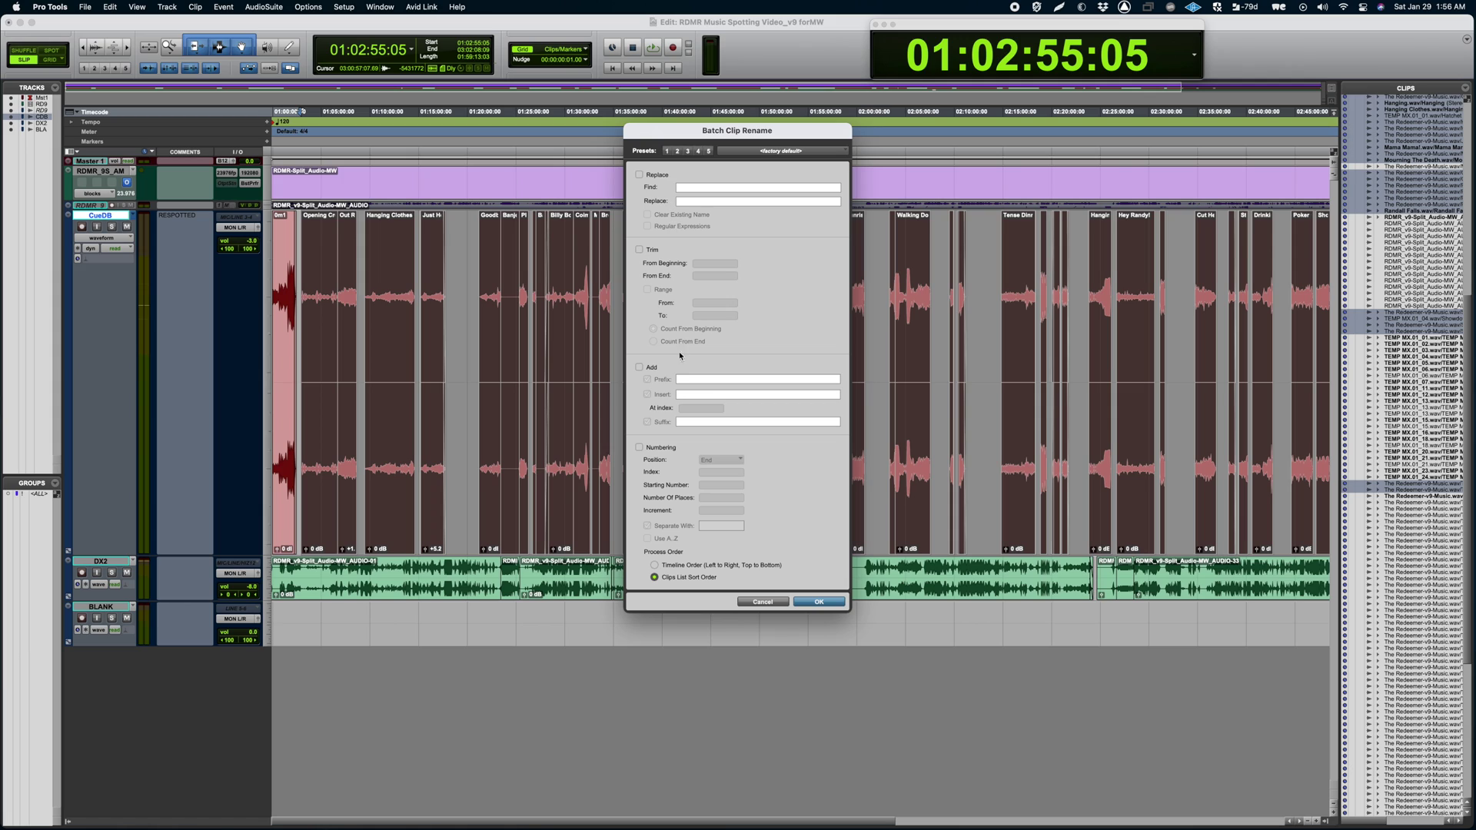
{"action": "left_click", "coordinate": [639, 366]}
{"action": "left_click", "coordinate": [646, 395]}
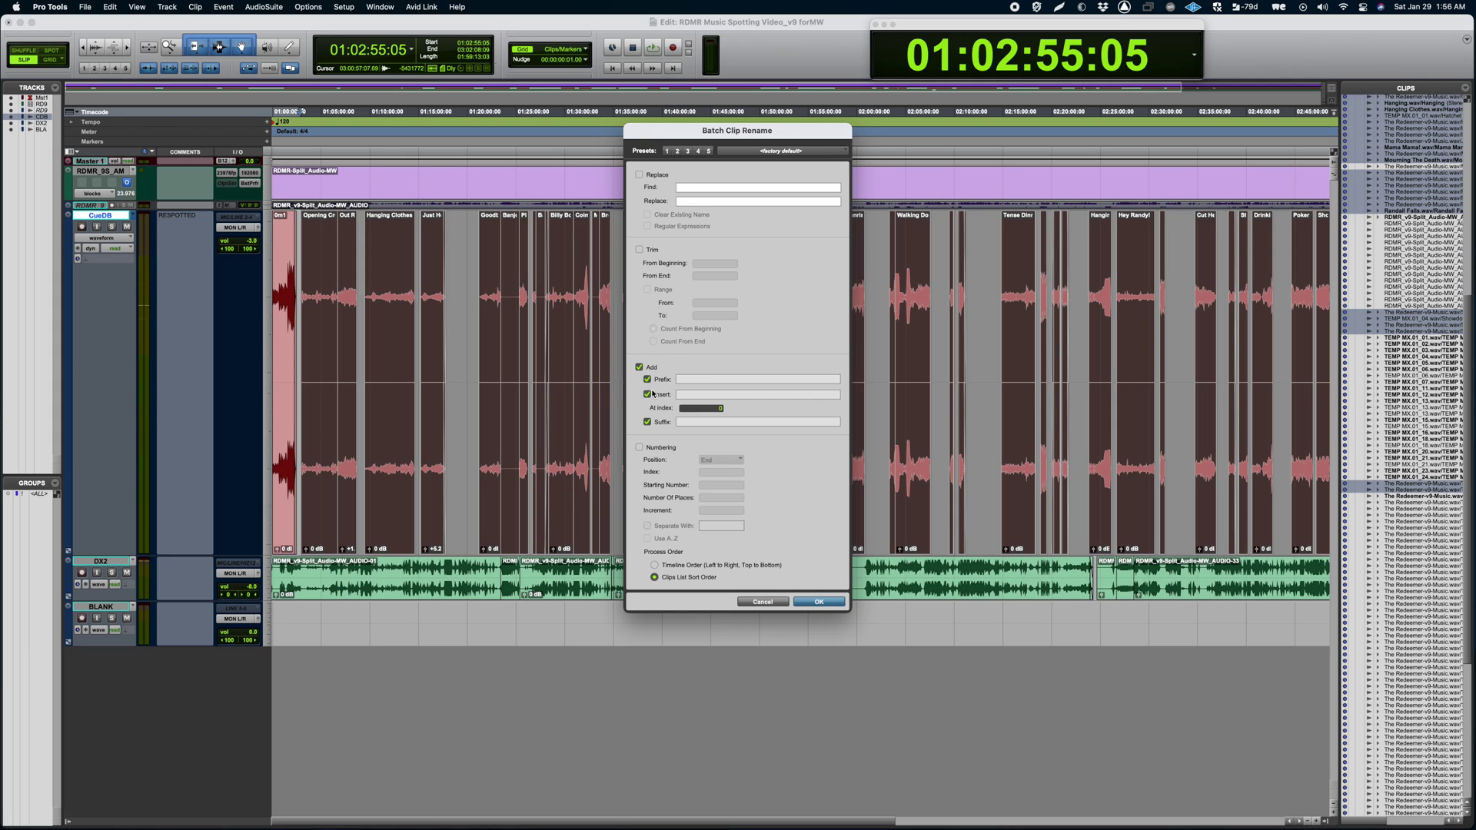
{"action": "left_click", "coordinate": [648, 421]}
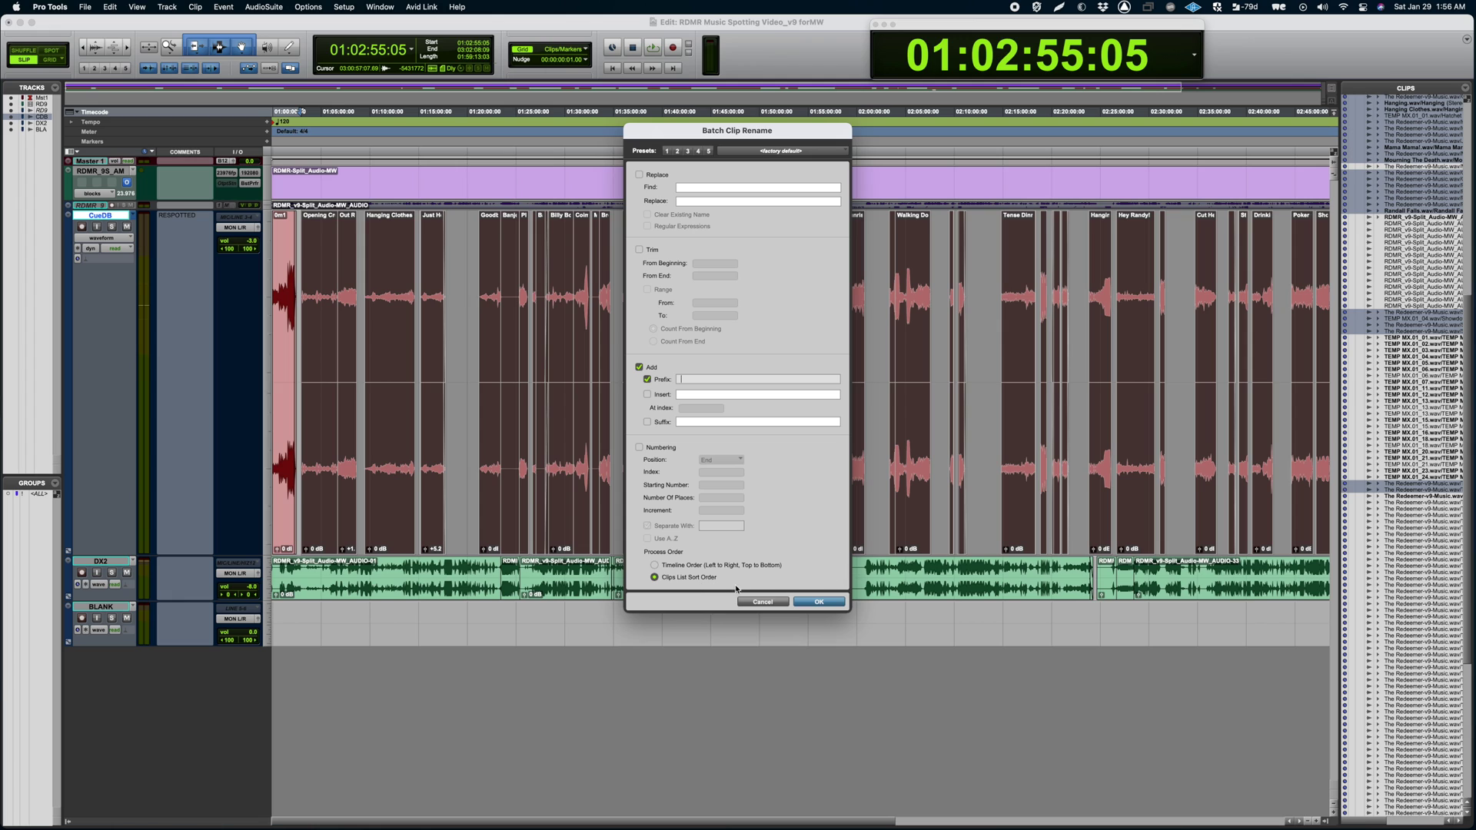
{"action": "left_click", "coordinate": [819, 602]}
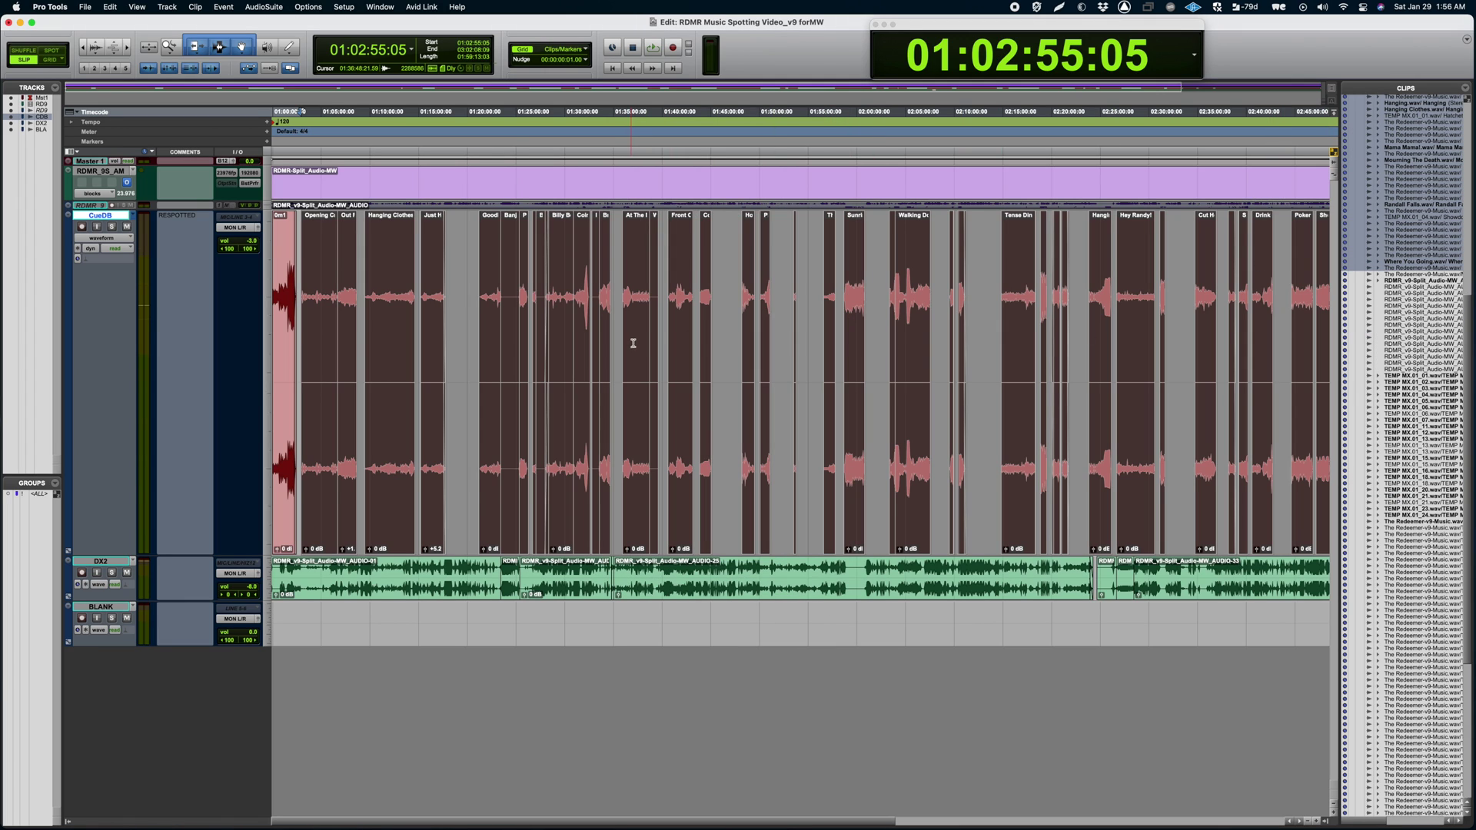
Step: Start a new Batch Rename with the 1m clip name prefix enabled
{"action": "left_click", "coordinate": [1461, 91]}
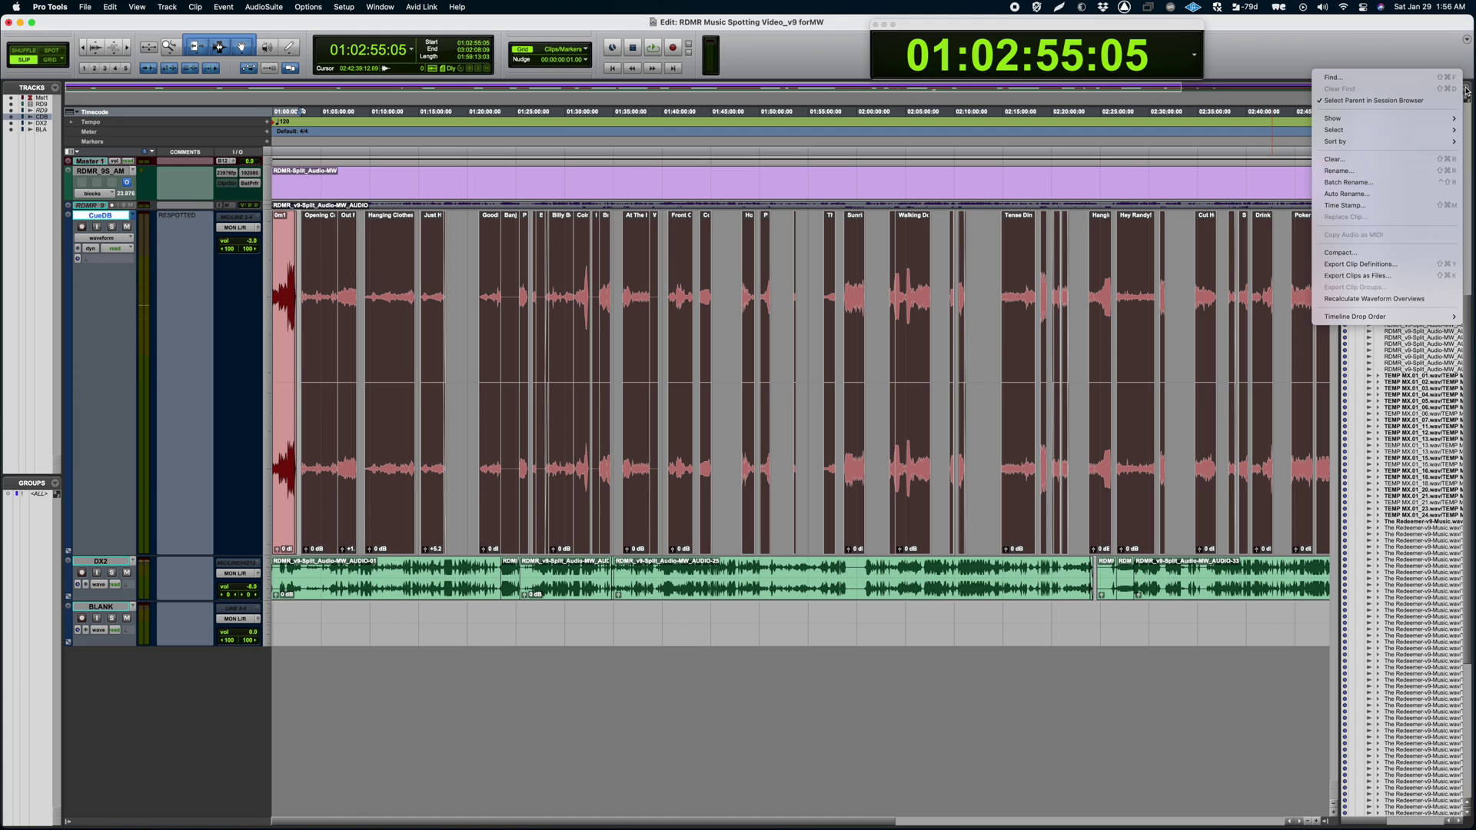
{"action": "left_click", "coordinate": [1348, 181]}
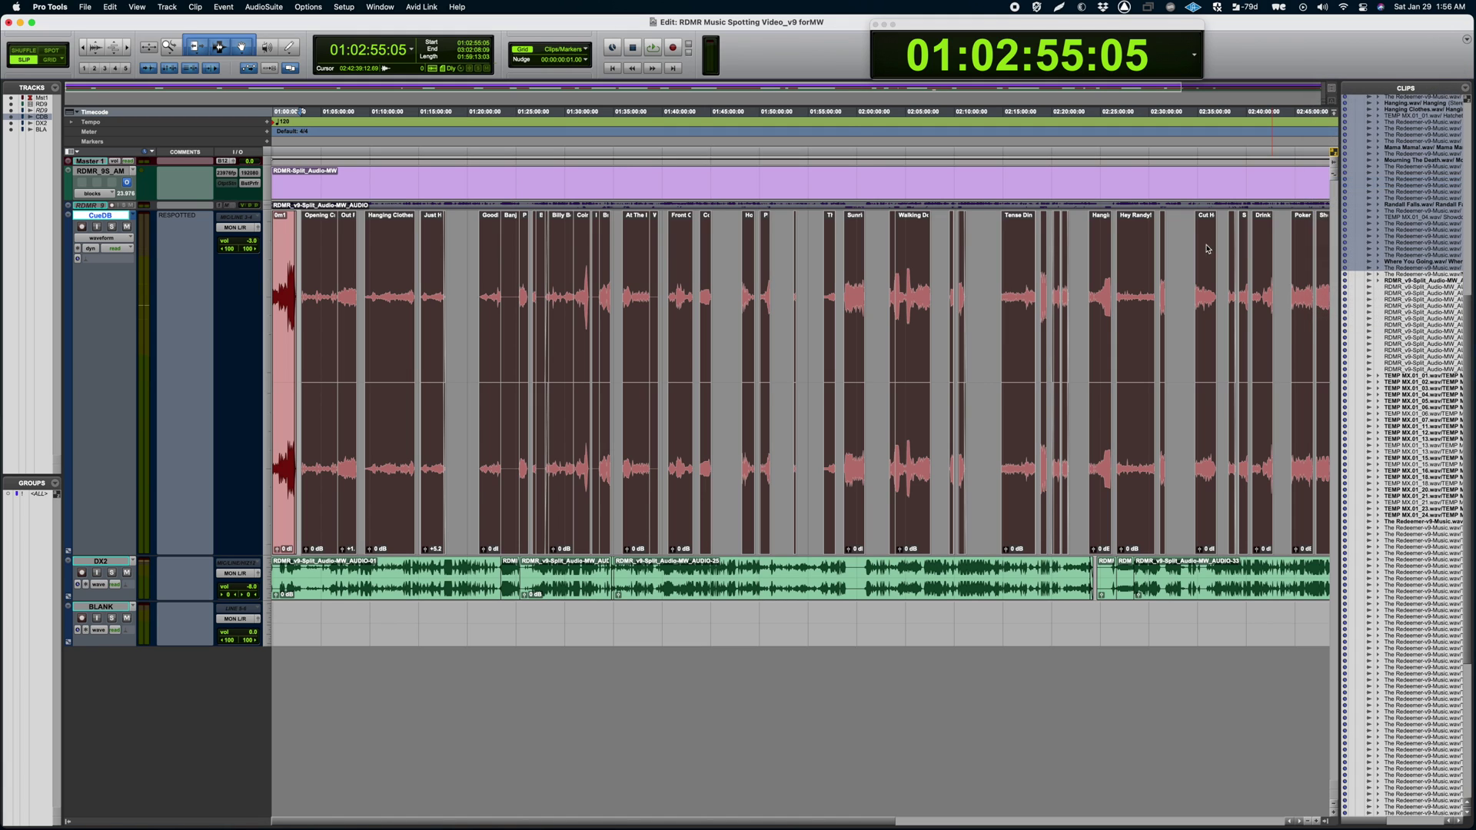
{"action": "left_click", "coordinate": [639, 368]}
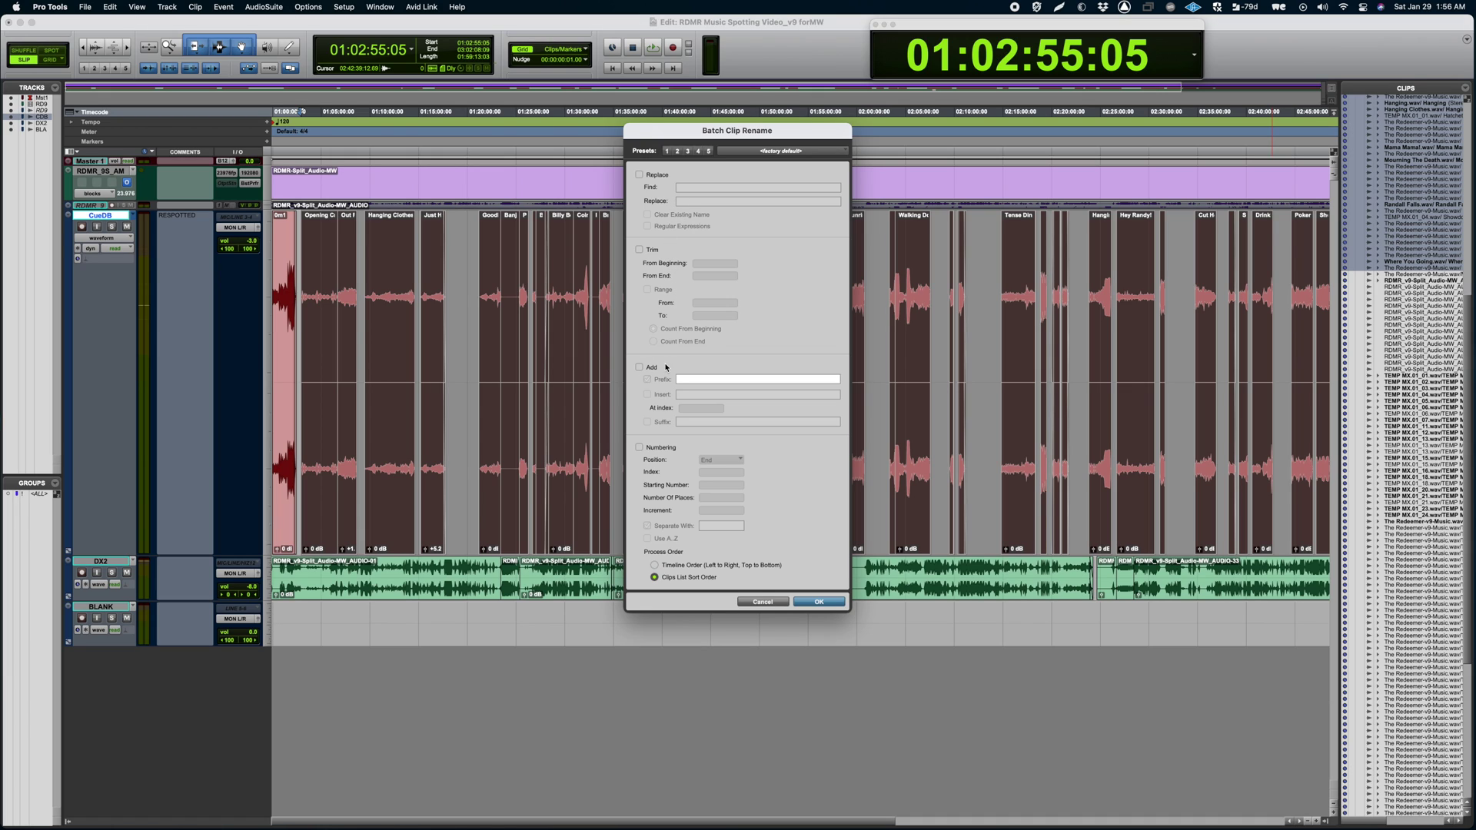
{"action": "left_click", "coordinate": [638, 368]}
{"action": "left_click", "coordinate": [701, 382]}
{"action": "type", "text": "1m"}
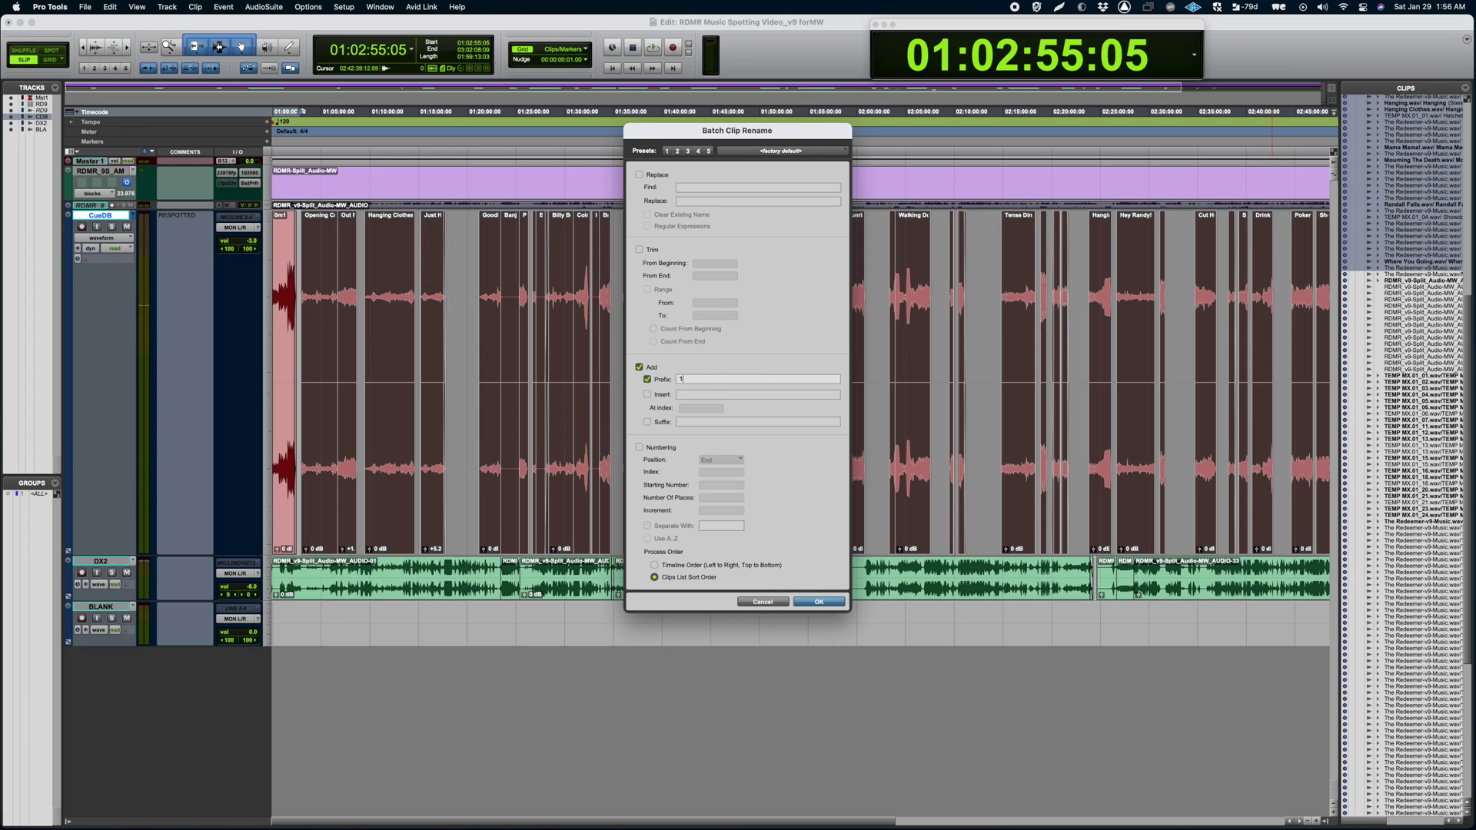
Step: Number the clips at index 0, with no separator, in timeline order
{"action": "left_click", "coordinate": [659, 452]}
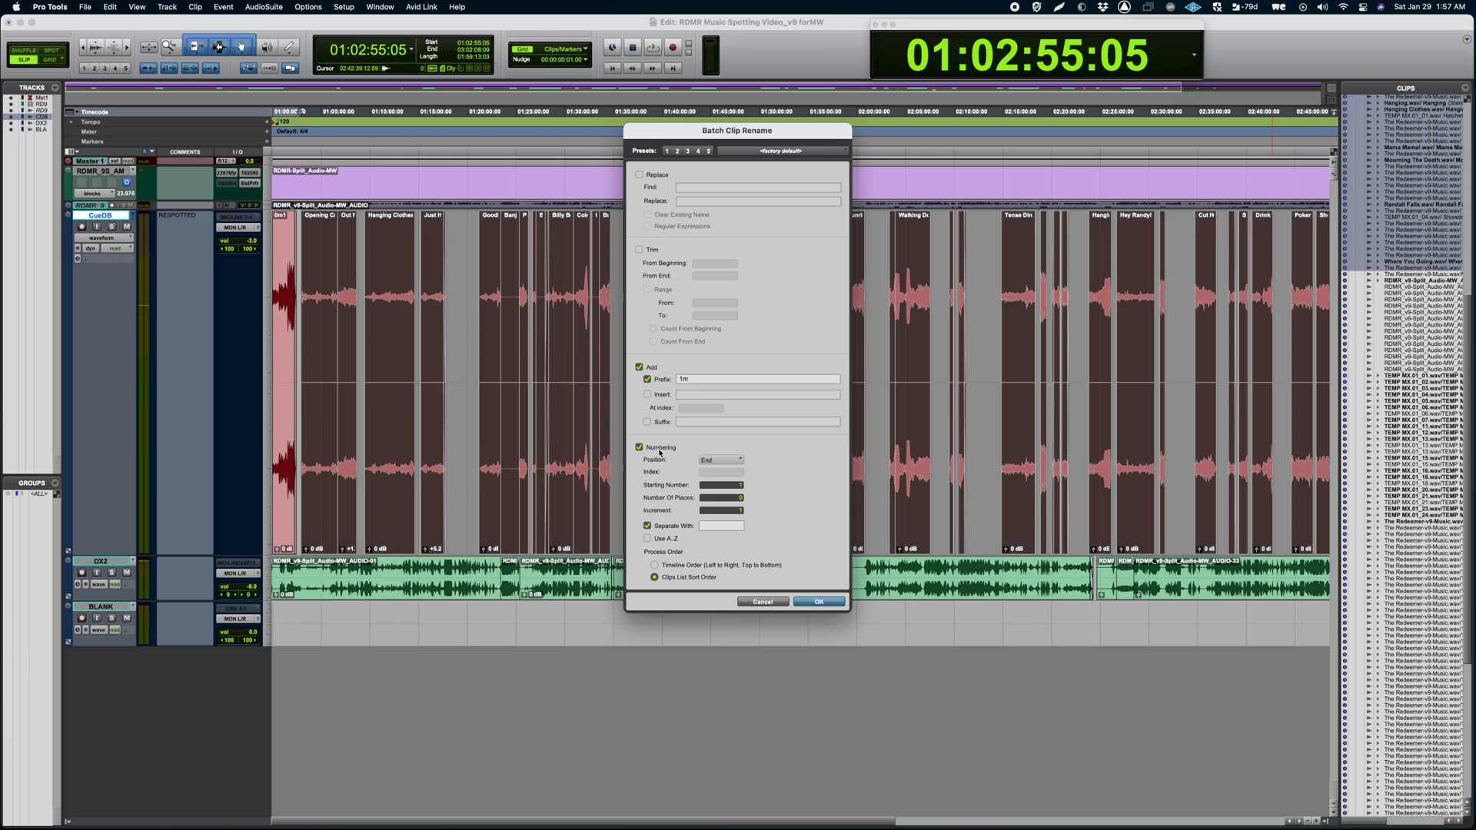
{"action": "left_click", "coordinate": [725, 459]}
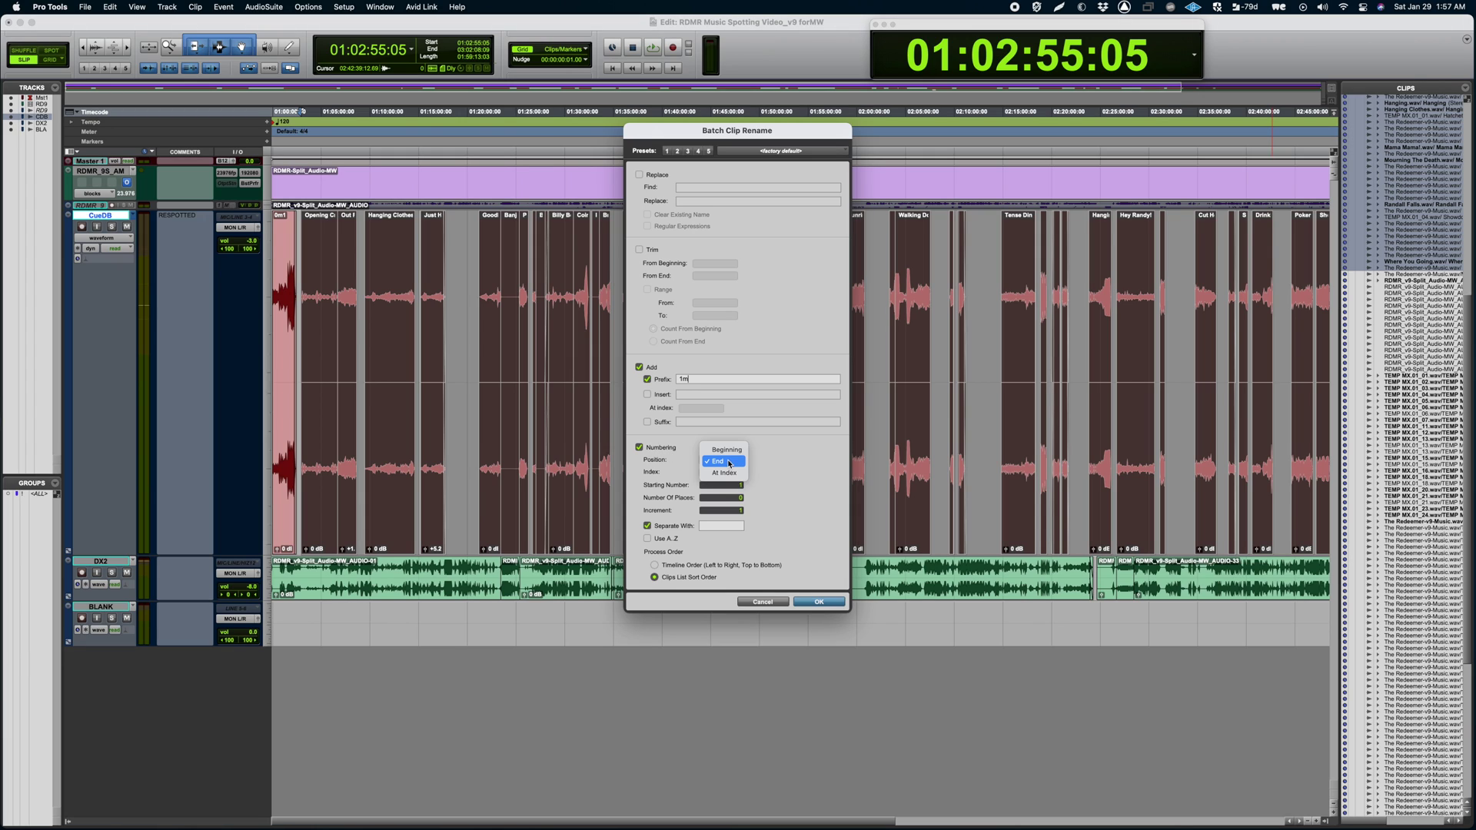
{"action": "left_click", "coordinate": [736, 471]}
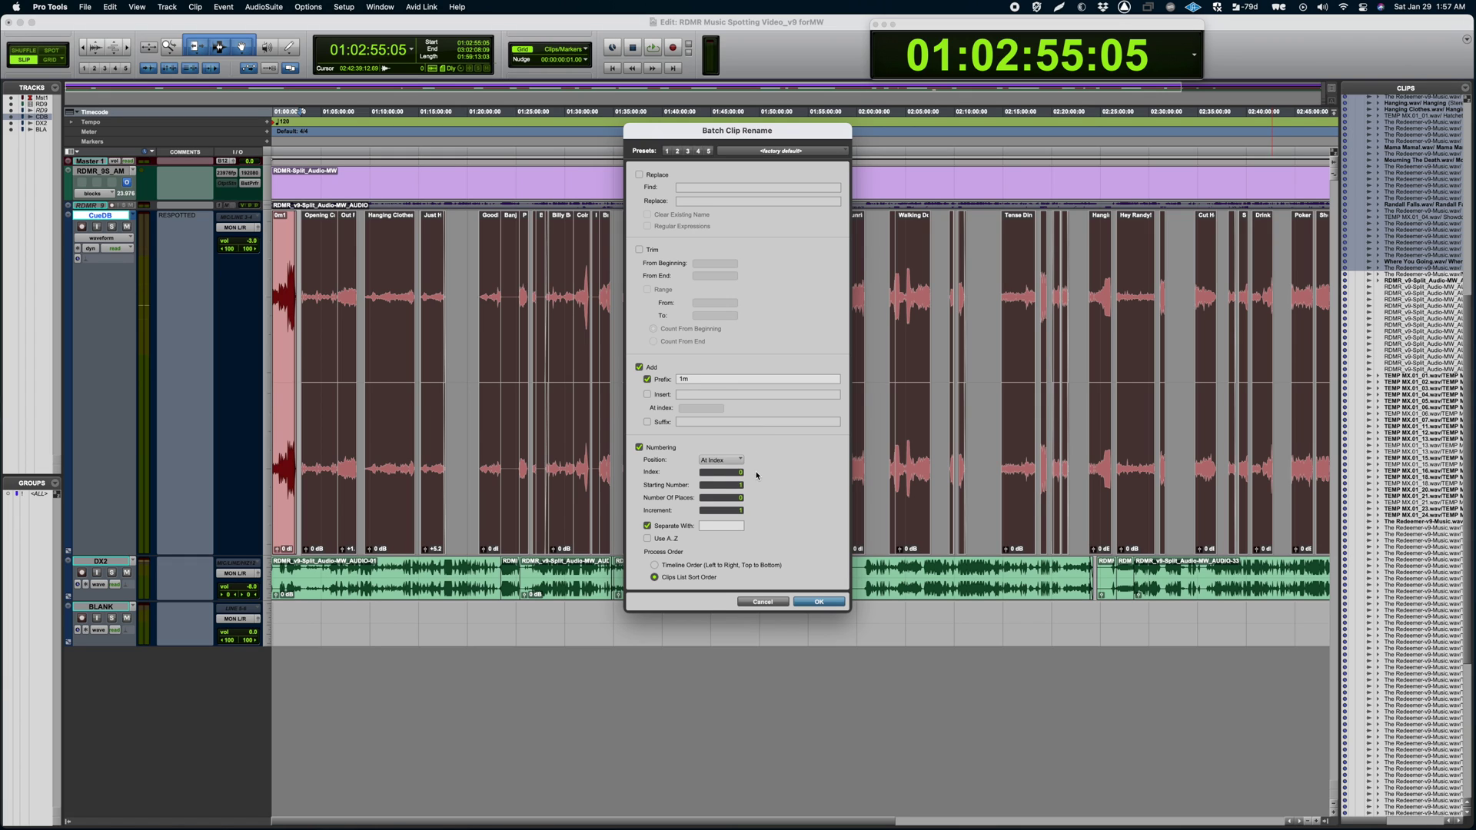
{"action": "left_click", "coordinate": [728, 476]}
{"action": "left_click", "coordinate": [648, 527]}
{"action": "left_click", "coordinate": [676, 567]}
{"action": "left_click", "coordinate": [820, 602]}
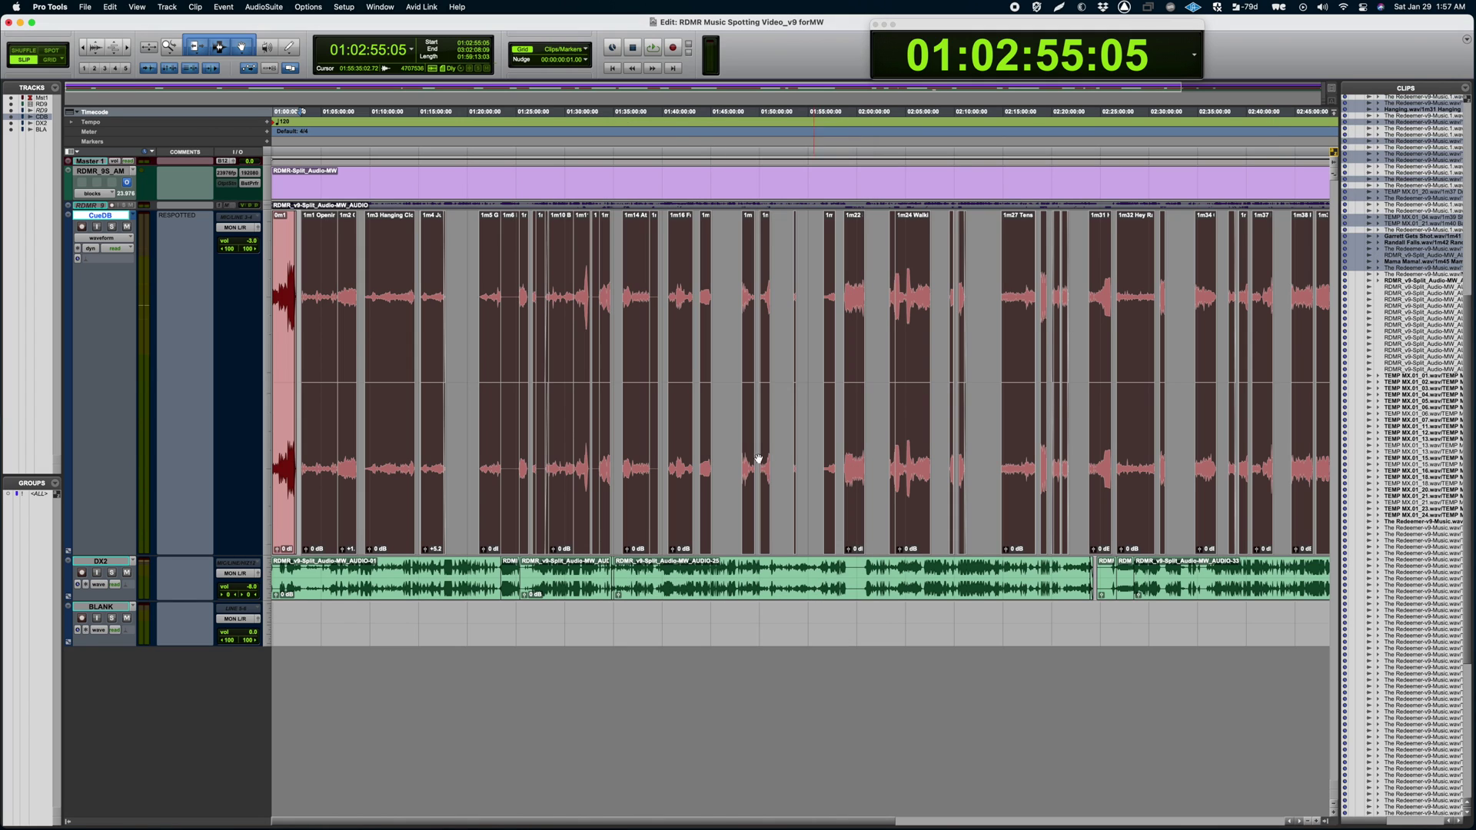
{"action": "key", "text": "super+bracketright"}
{"action": "key", "text": "super+bracketright"}
{"action": "key", "text": "super+bracketright"}
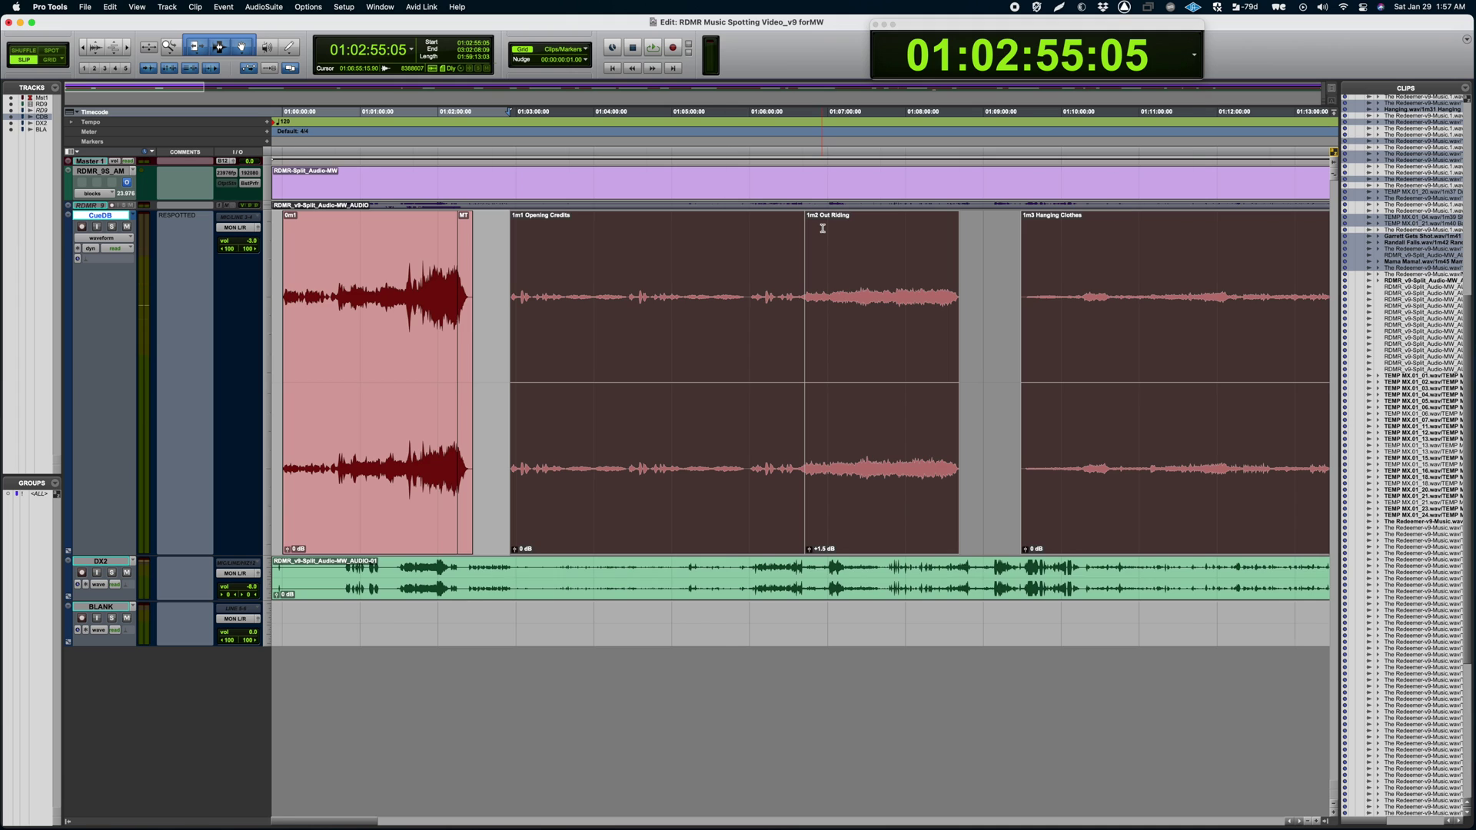
{"action": "scroll", "coordinate": [818, 231], "scroll_direction": "right", "scroll_amount": 5}
{"action": "scroll", "coordinate": [822, 227], "scroll_direction": "right", "scroll_amount": 1}
{"action": "scroll", "coordinate": [823, 228], "scroll_direction": "right", "scroll_amount": 5}
{"action": "scroll", "coordinate": [823, 227], "scroll_direction": "right", "scroll_amount": 5}
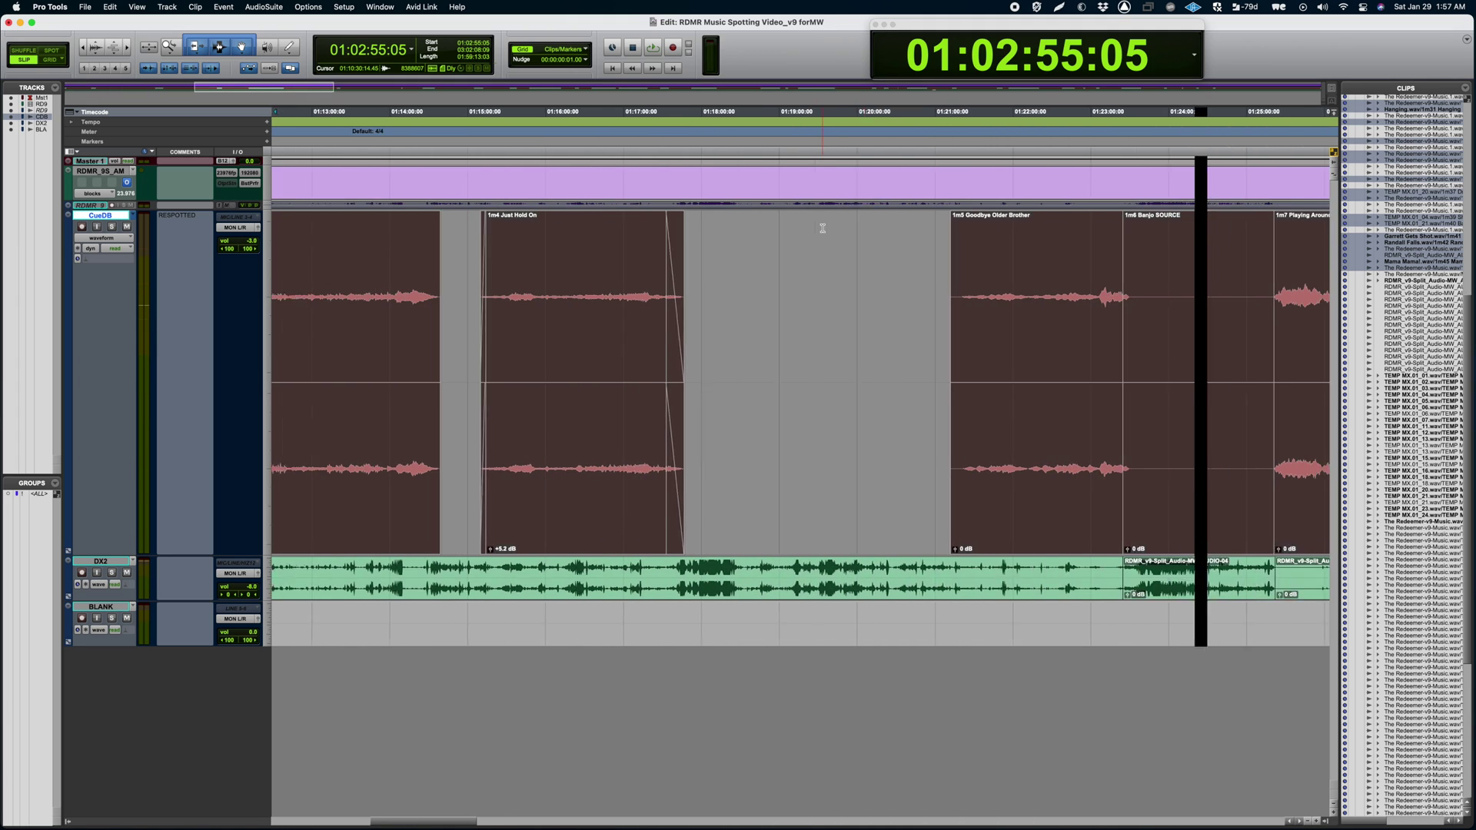
{"action": "scroll", "coordinate": [822, 227], "scroll_direction": "right", "scroll_amount": 1}
{"action": "scroll", "coordinate": [823, 227], "scroll_direction": "right", "scroll_amount": 2}
{"action": "scroll", "coordinate": [822, 228], "scroll_direction": "right", "scroll_amount": 1}
{"action": "scroll", "coordinate": [823, 227], "scroll_direction": "right", "scroll_amount": 4}
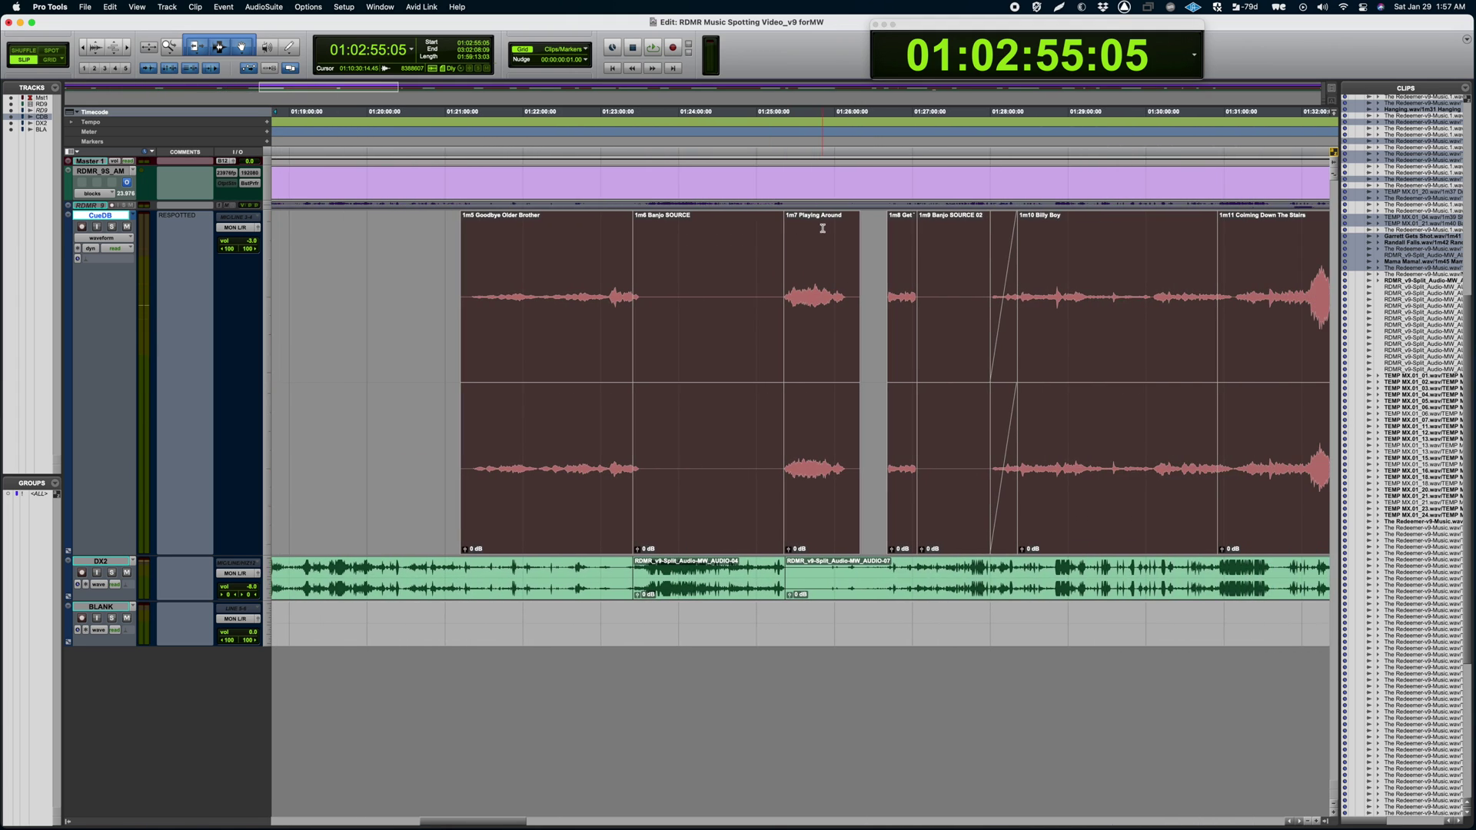
{"action": "scroll", "coordinate": [823, 227], "scroll_direction": "right", "scroll_amount": 4}
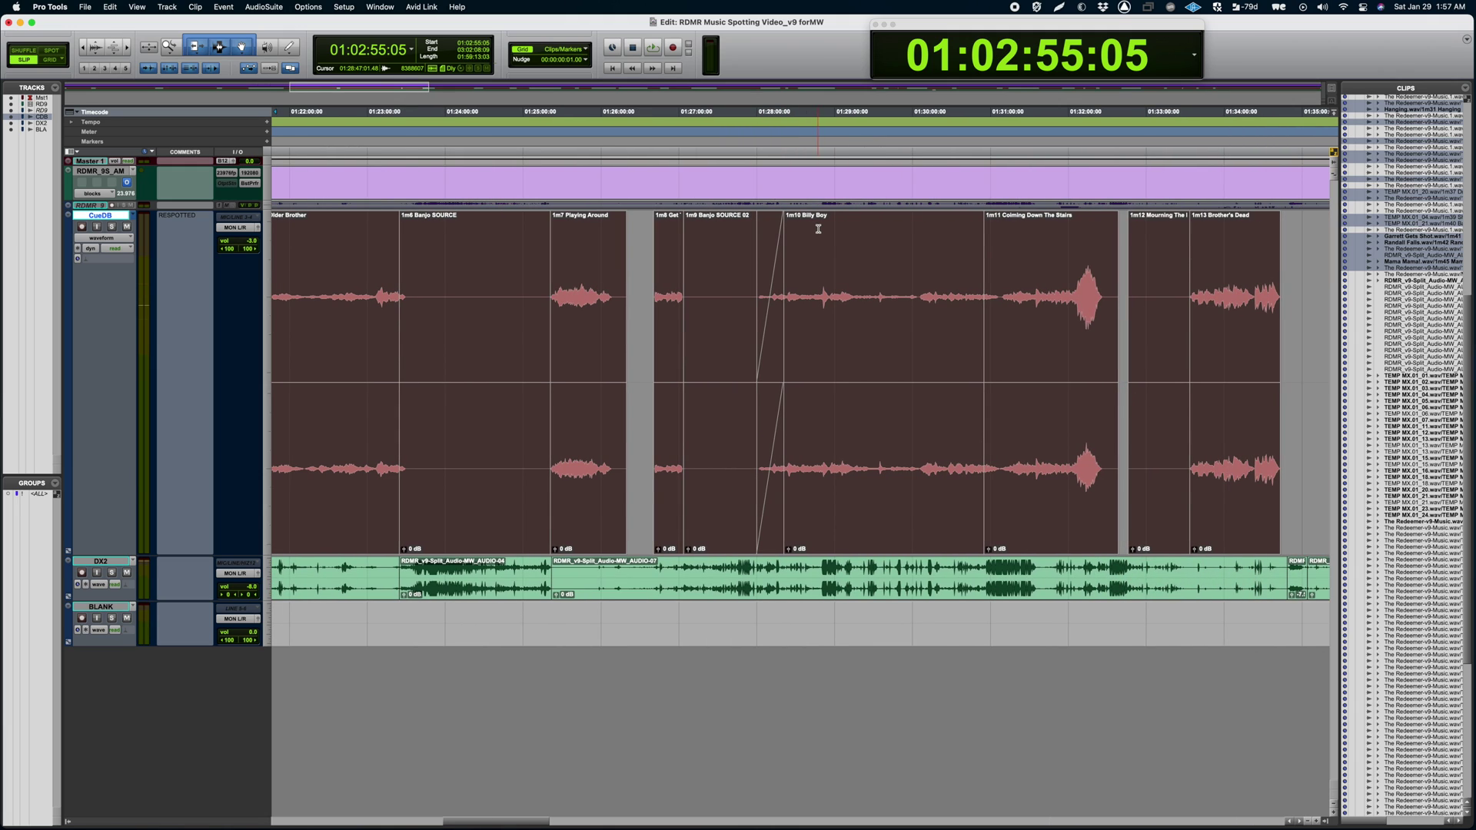
{"action": "key", "text": "alt+a"}
{"action": "key", "text": "Return"}
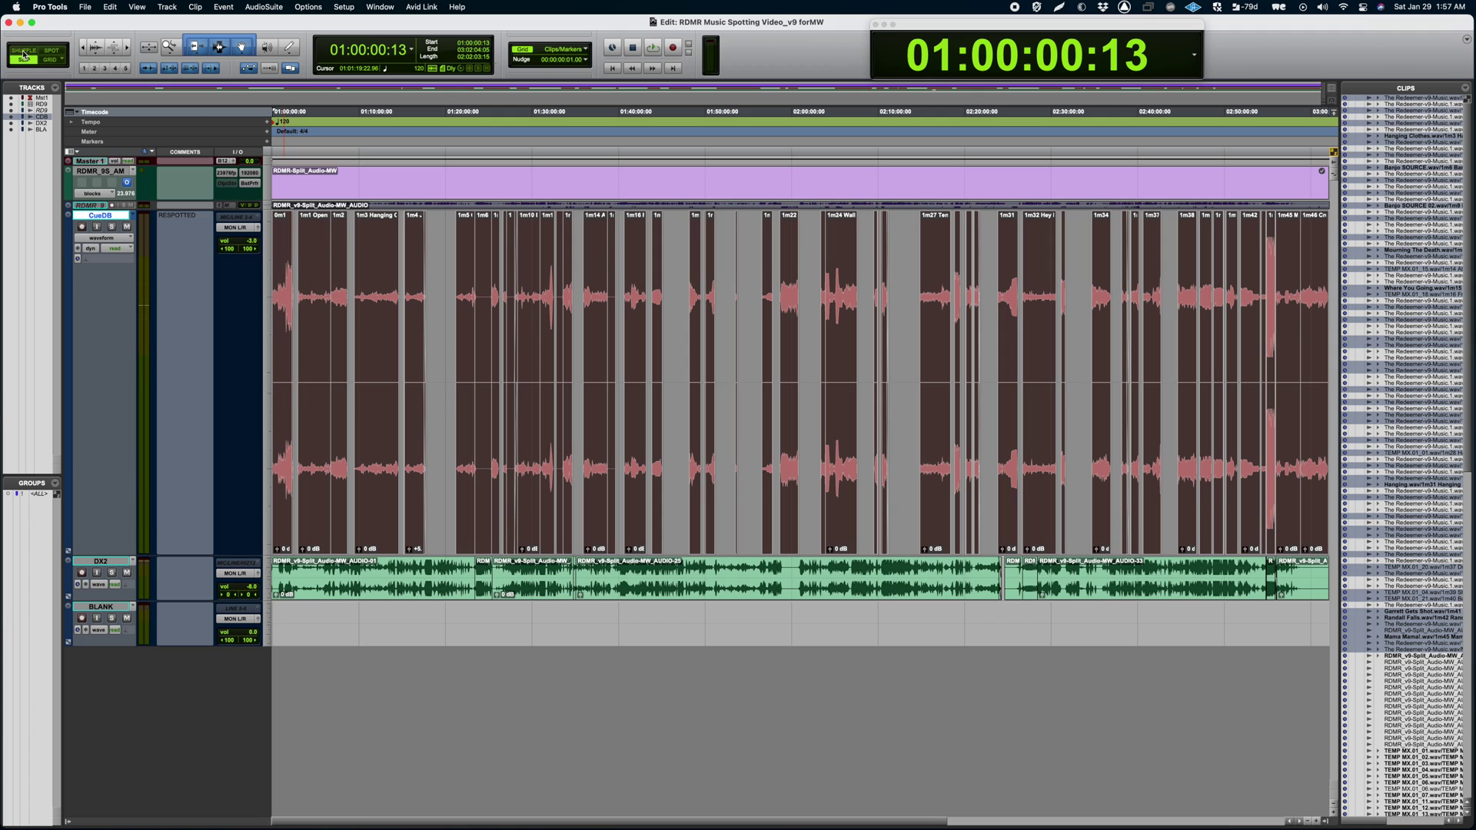
Step: Export session text for selected tracks only, without file lists, markers or crossfades
{"action": "left_click", "coordinate": [88, 8]}
{"action": "mouse_move", "coordinate": [91, 219]}
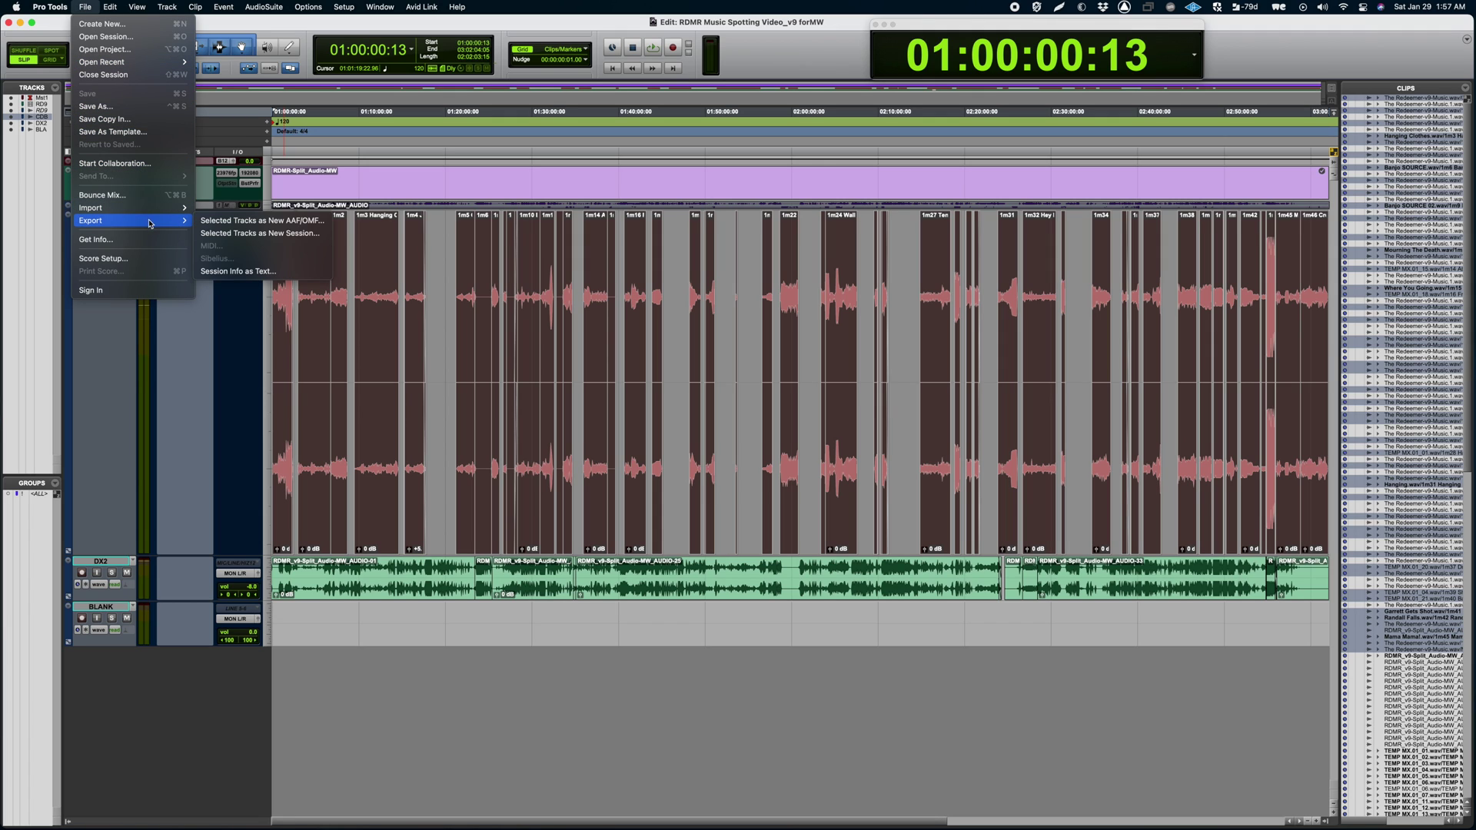
{"action": "left_click", "coordinate": [249, 275]}
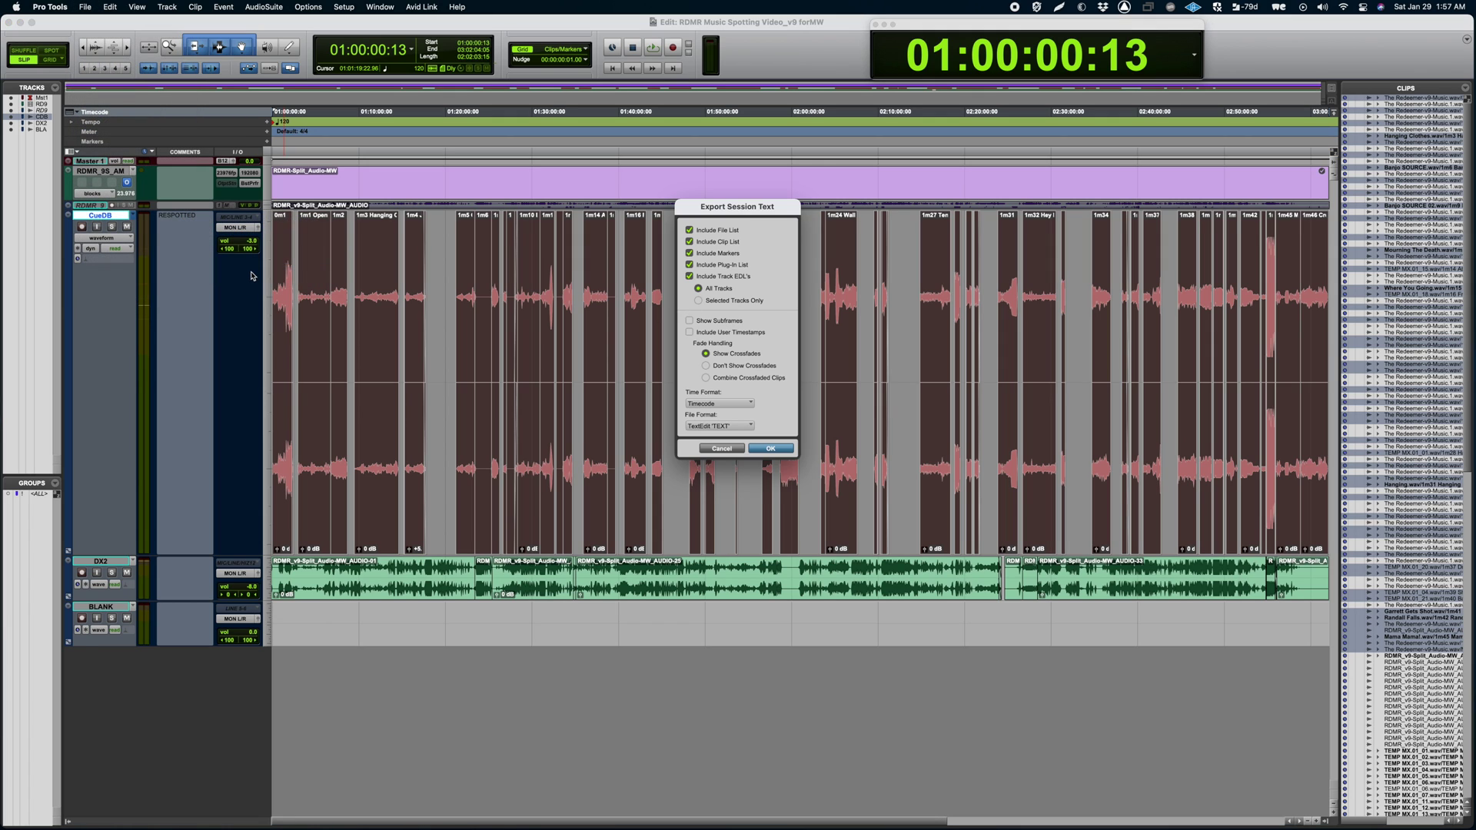
{"action": "left_click", "coordinate": [689, 230]}
{"action": "left_click", "coordinate": [690, 265]}
{"action": "left_click", "coordinate": [698, 301]}
{"action": "left_click", "coordinate": [748, 367]}
{"action": "left_click", "coordinate": [774, 450]}
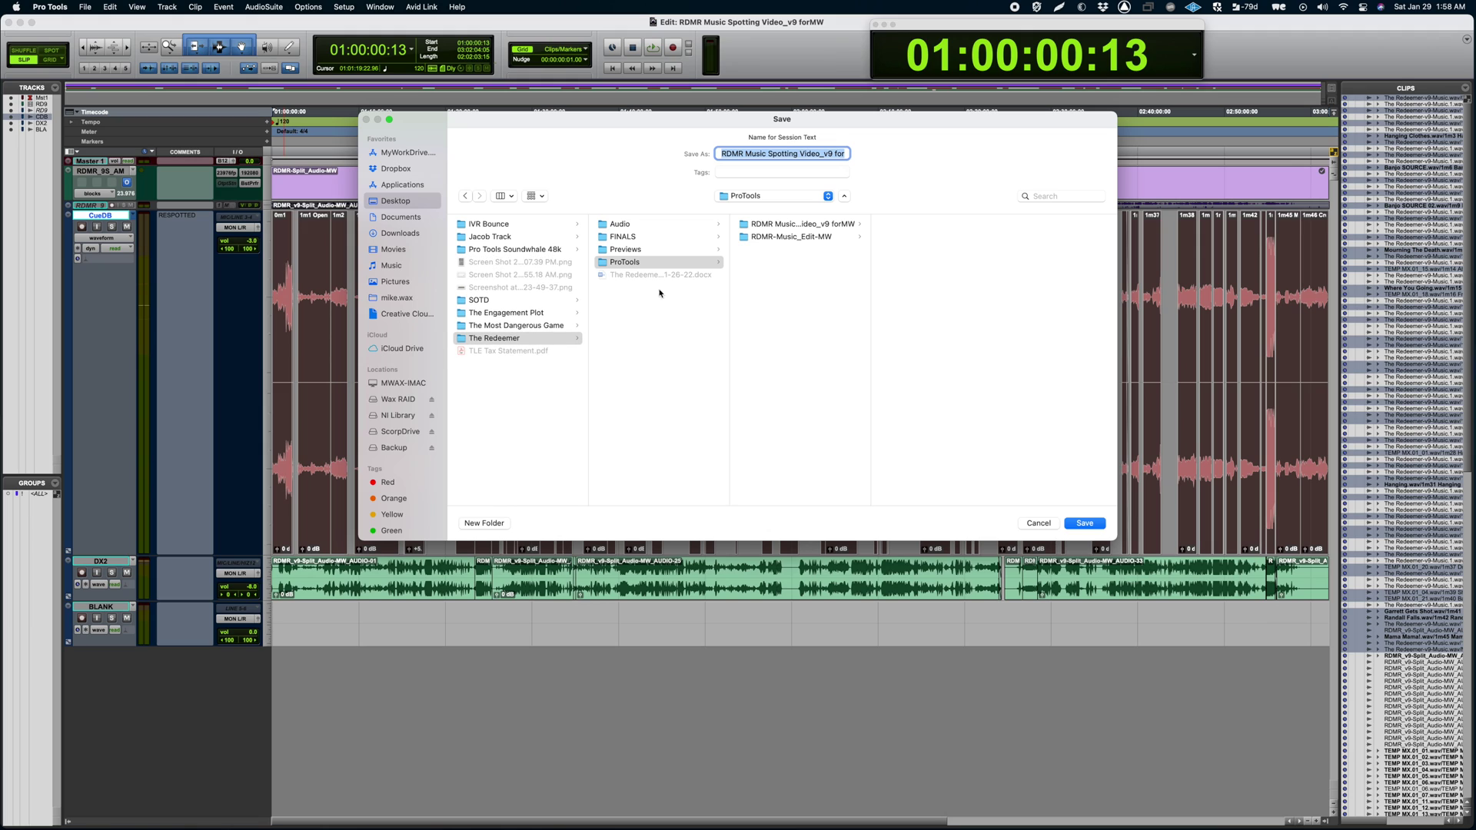
Step: Save the text as RDMR Music Spotting Video_v9_CueDB.txt in The Redeemer folder
{"action": "left_click", "coordinate": [502, 339]}
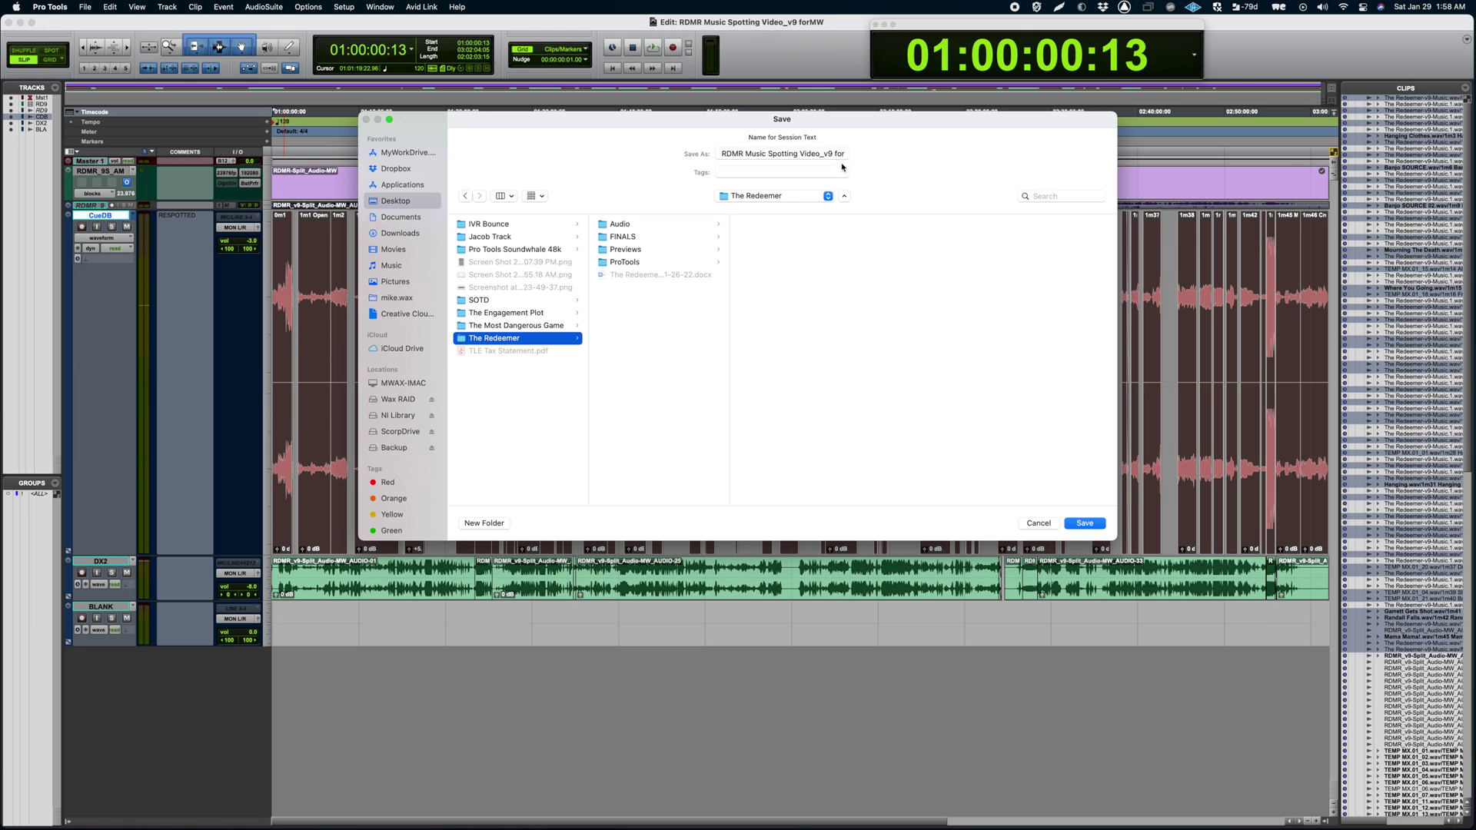
{"action": "left_click_drag", "start_coordinate": [827, 153], "coordinate": [874, 159]}
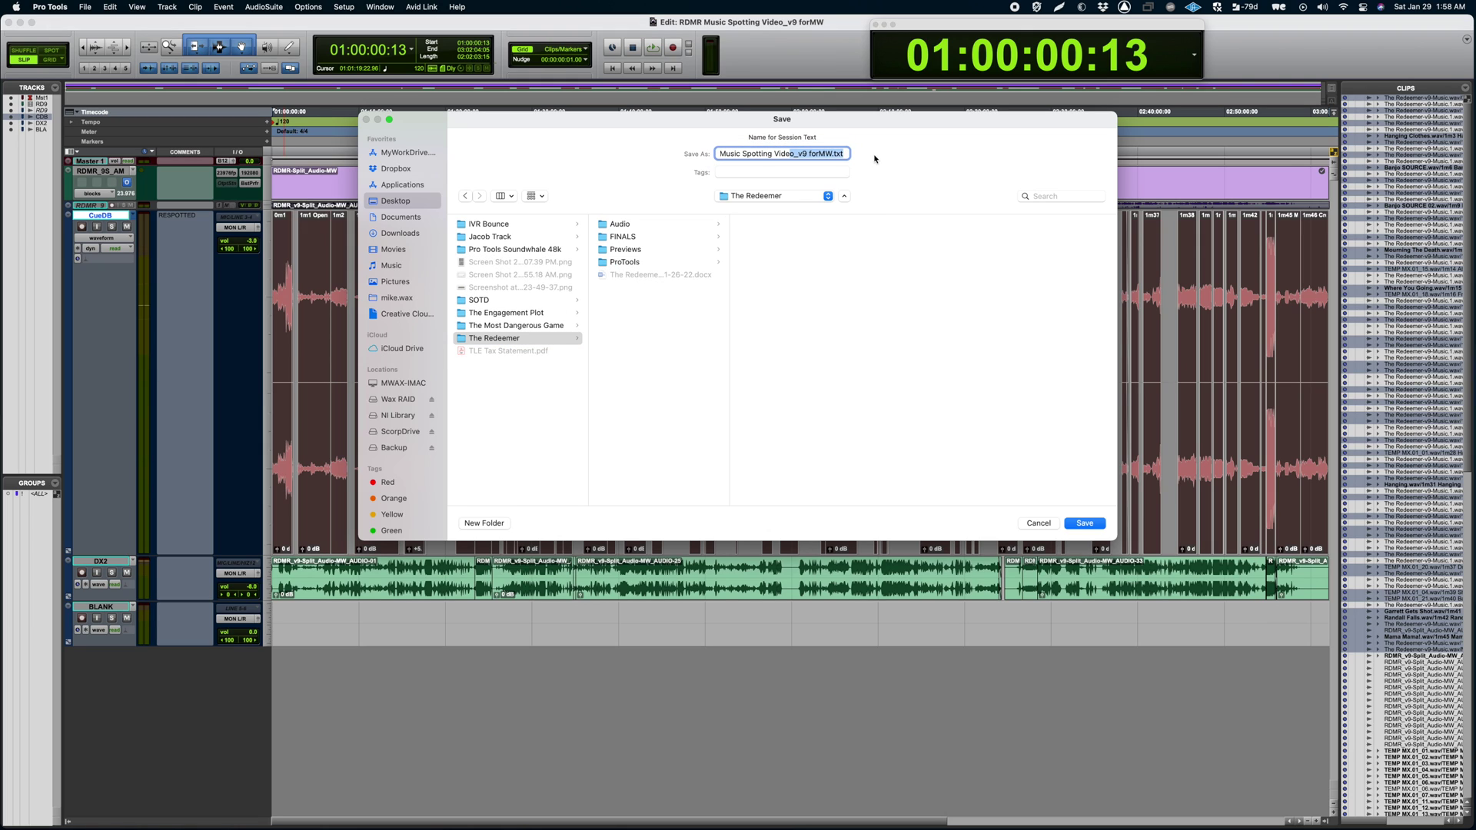
{"action": "left_click", "coordinate": [831, 153]}
{"action": "key", "text": "BackSpace"}
{"action": "key", "text": "BackSpace"}
{"action": "key", "text": "BackSpace"}
{"action": "key", "text": "BackSpace"}
{"action": "key", "text": "BackSpace"}
{"action": "key", "text": "BackSpace"}
{"action": "type", "text": "_CueDB"}
{"action": "key", "text": "Return"}
{"action": "left_click", "coordinate": [833, 412]}
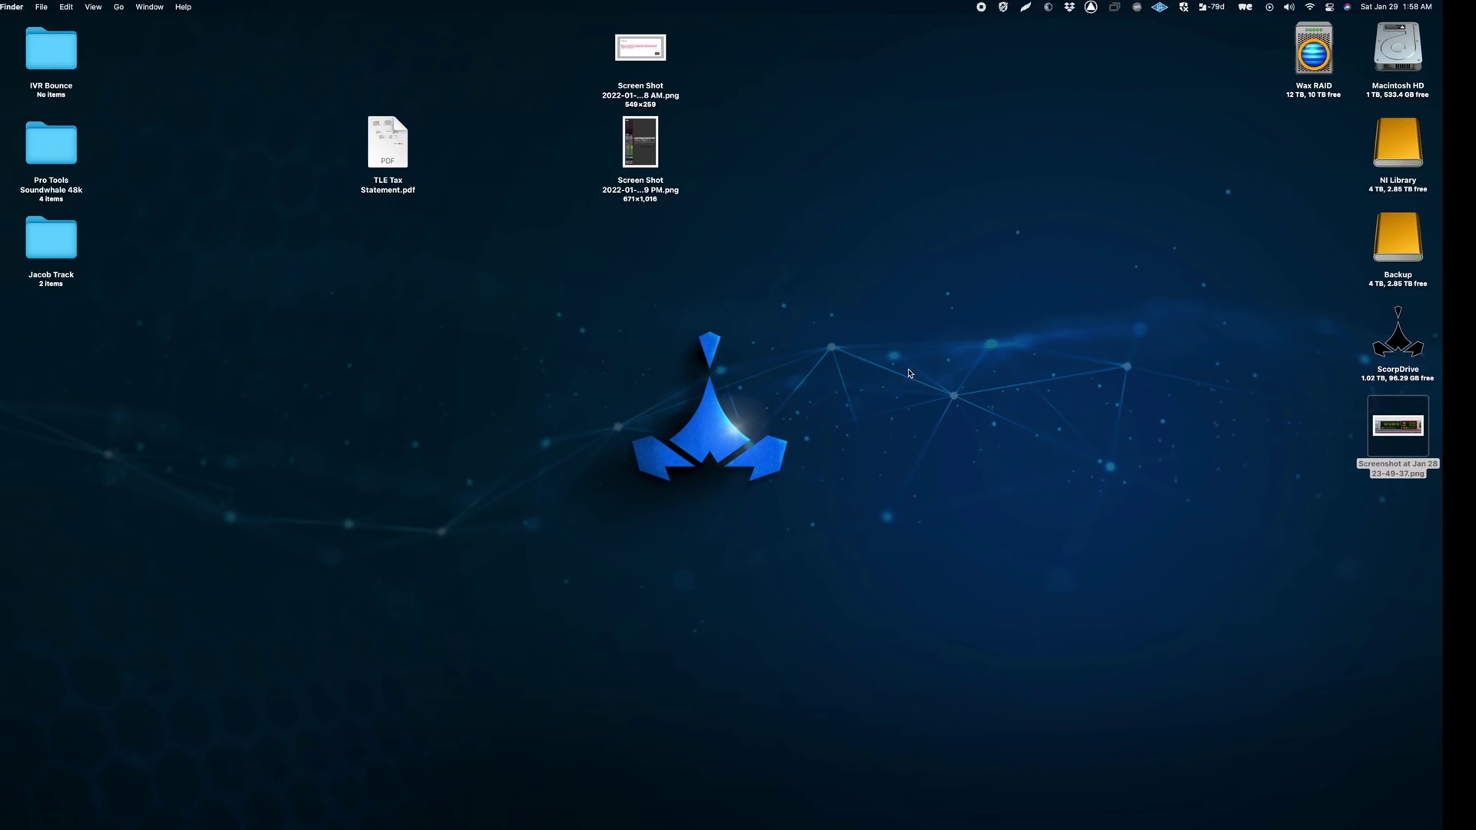
Step: Switch to the CueDB page in Chrome and make it full screen
{"action": "key", "text": "super+Tab"}
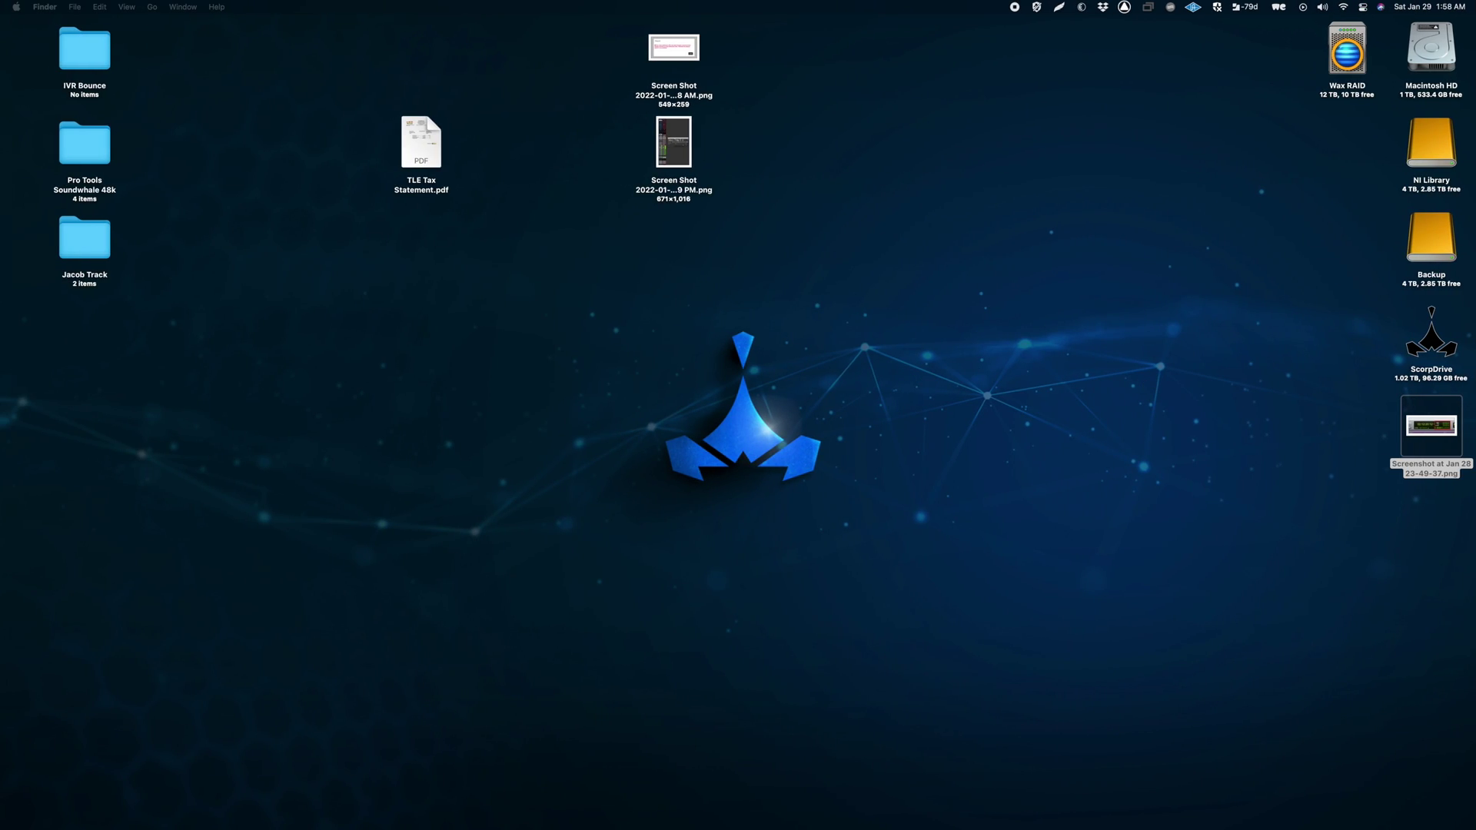
{"action": "key", "text": "ctrl+super+f"}
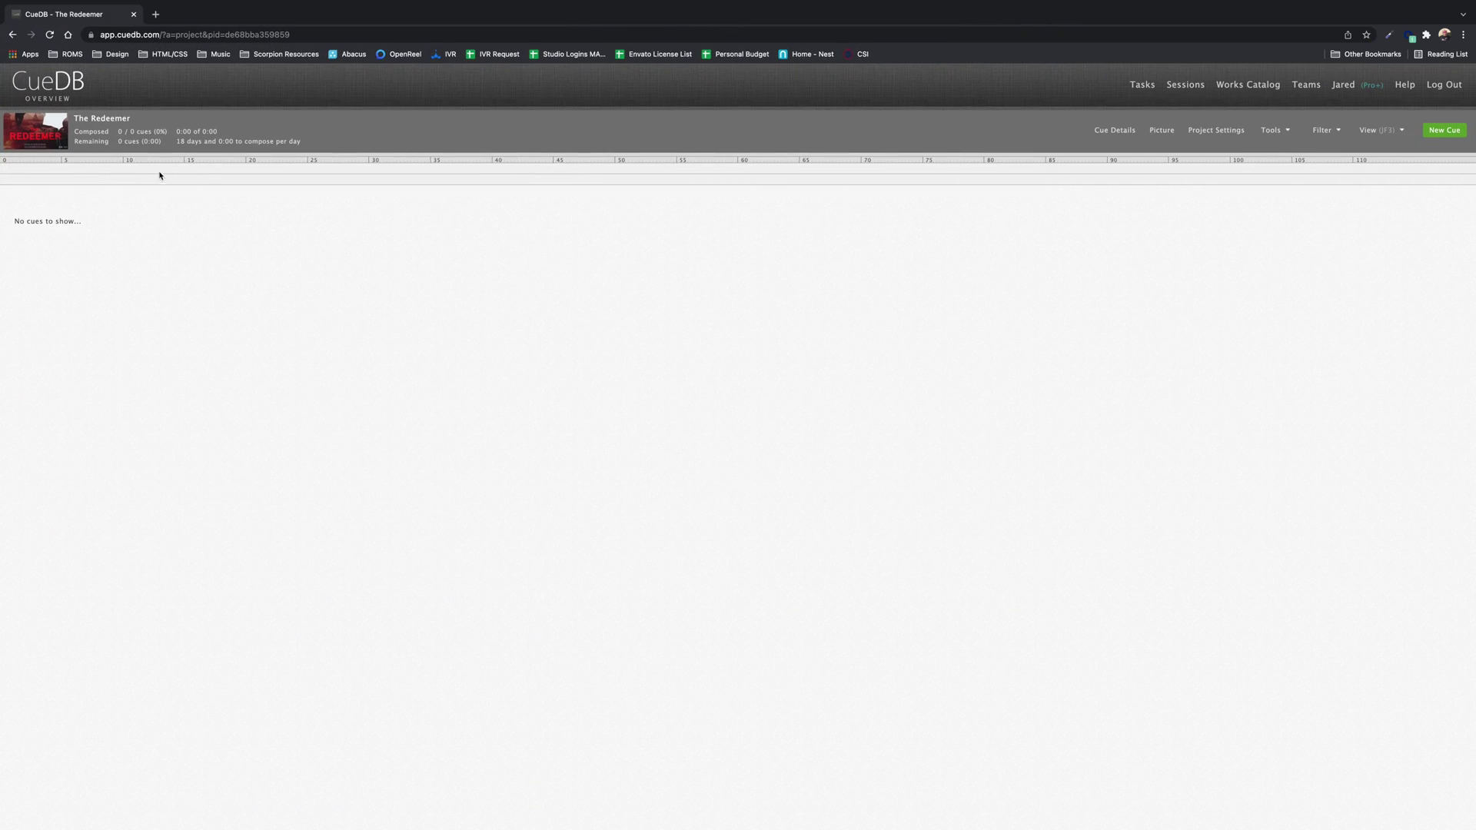
Step: Choose Tools > Import Cues From DAW for The Redeemer project
{"action": "left_click", "coordinate": [1278, 131]}
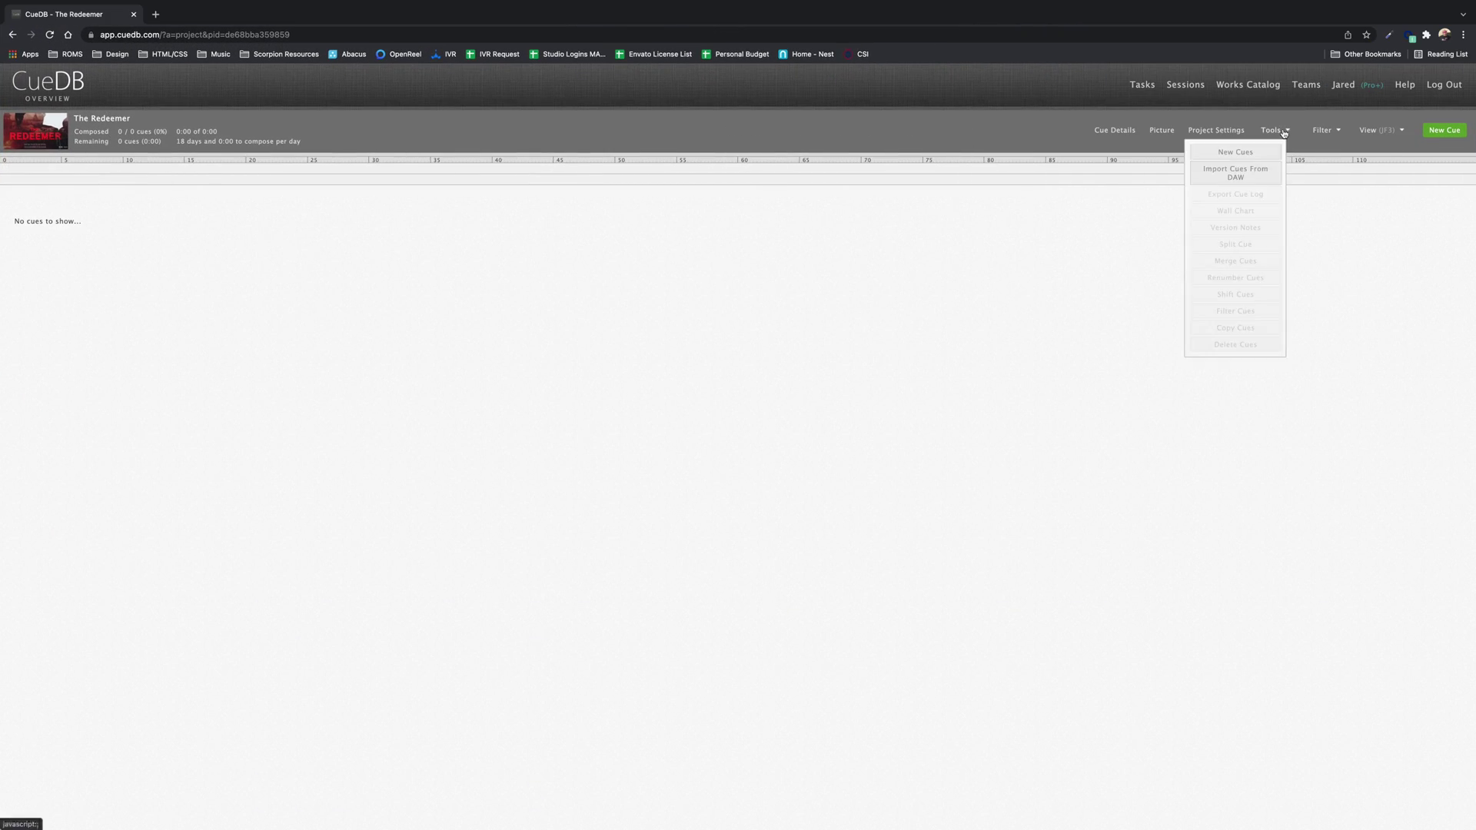
{"action": "left_click", "coordinate": [1243, 174]}
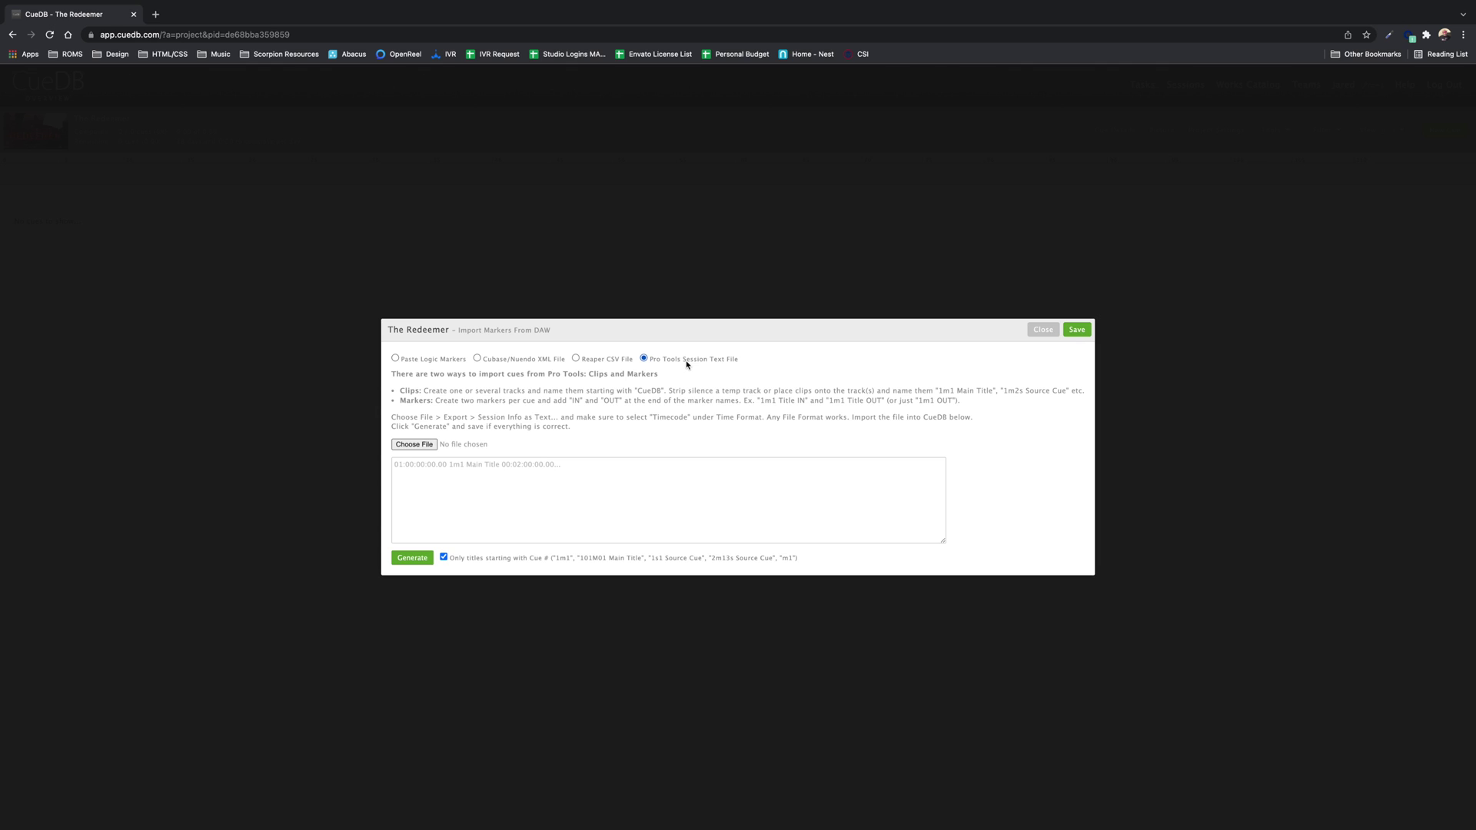
Step: Load the _CueDB.txt session text file from The Redeemer folder into the import panel
{"action": "left_click", "coordinate": [416, 444]}
{"action": "double_click", "coordinate": [607, 286]}
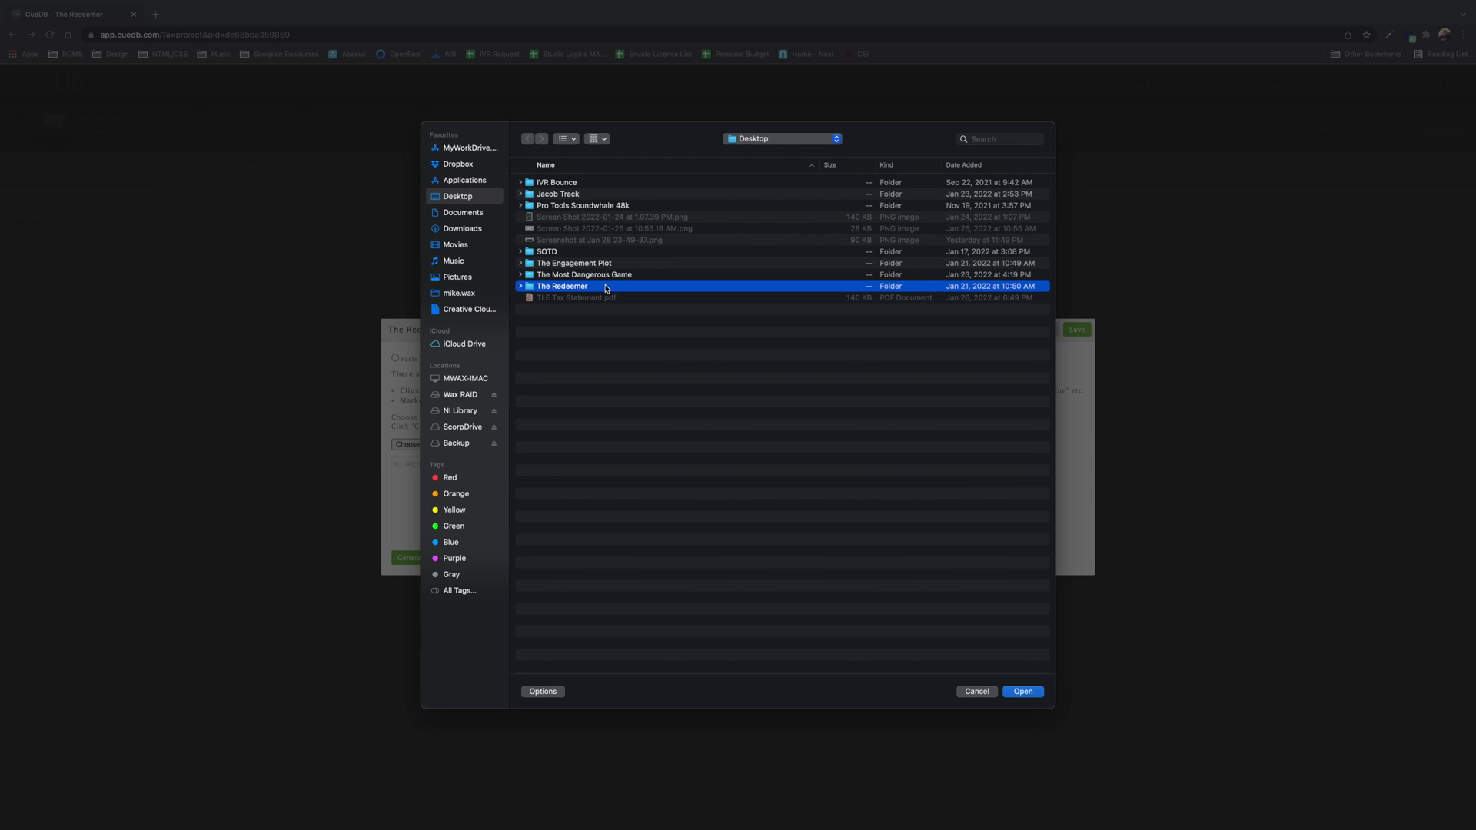
{"action": "left_click", "coordinate": [612, 230]}
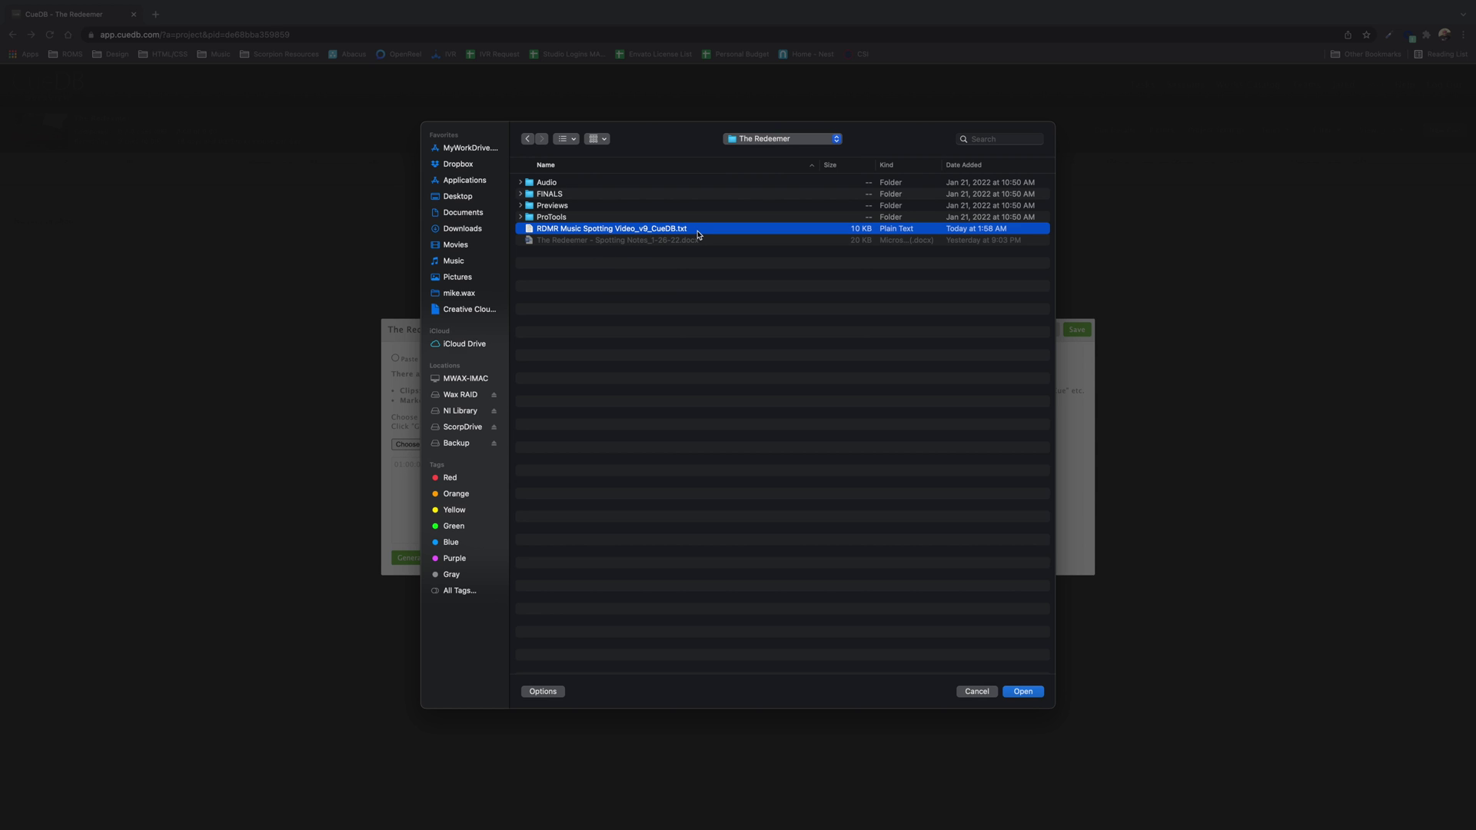
{"action": "left_click", "coordinate": [1027, 695]}
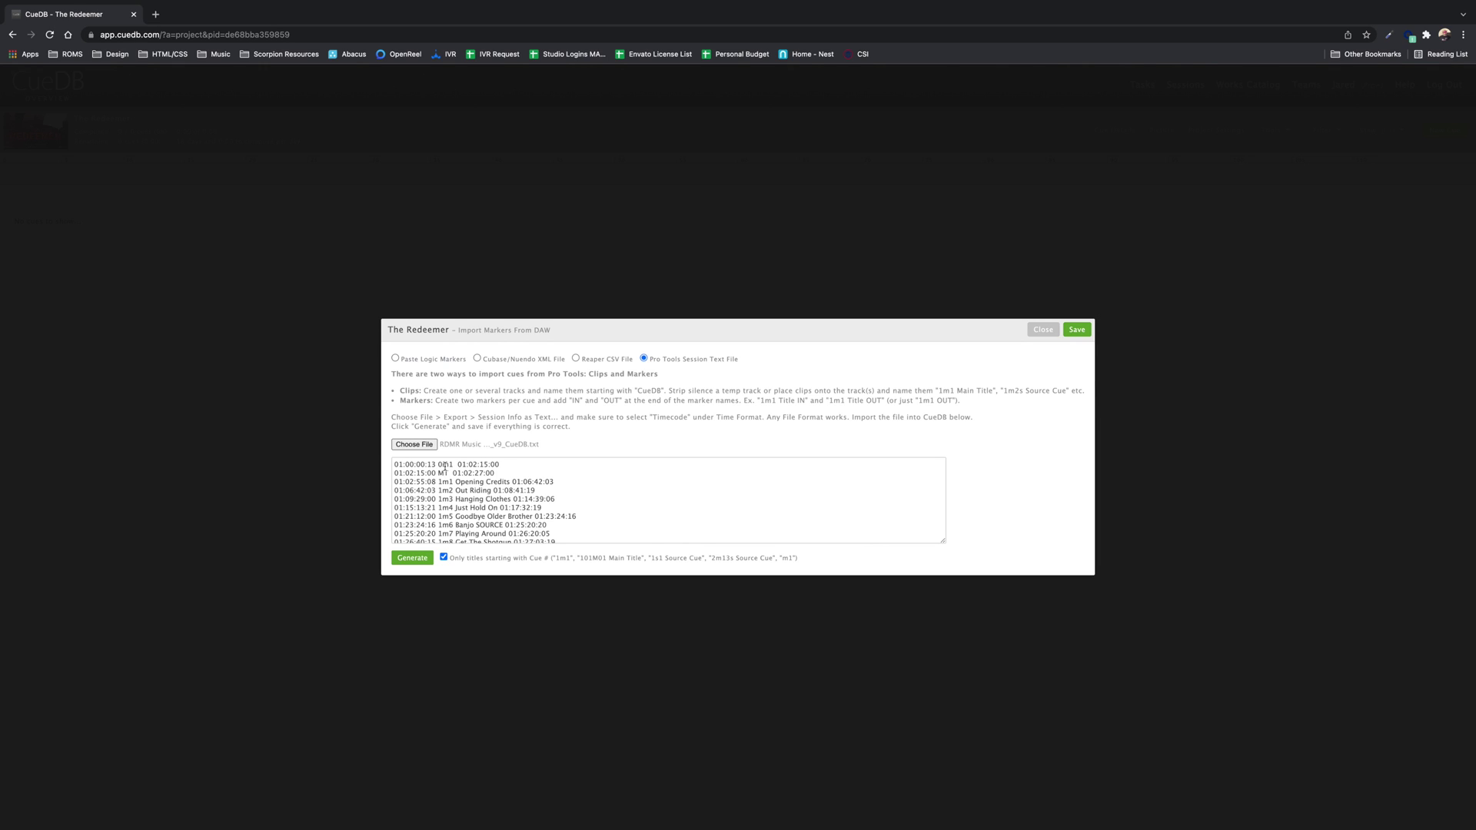
{"action": "scroll", "coordinate": [484, 498], "scroll_direction": "down", "scroll_amount": 2}
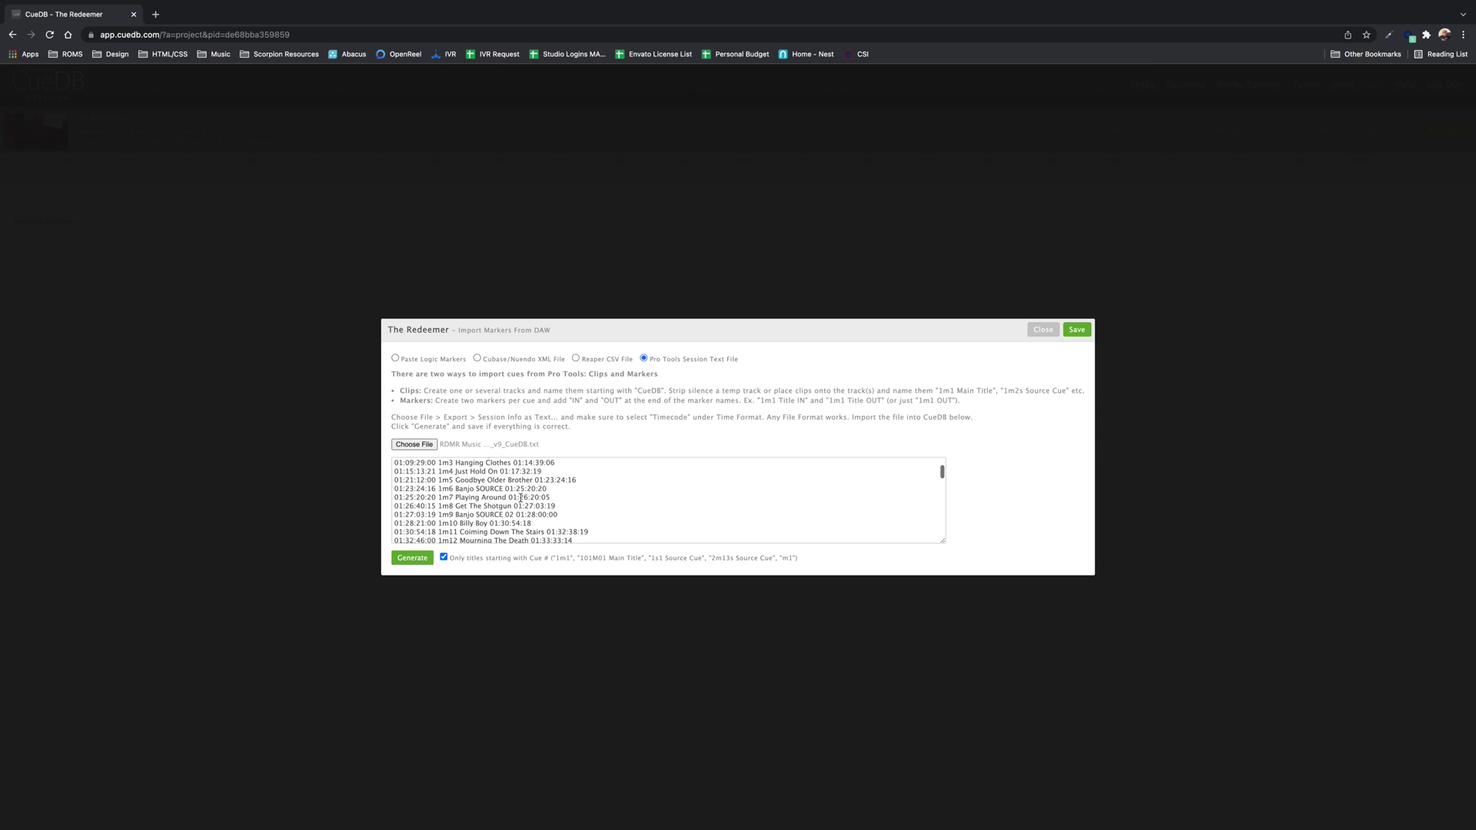
{"action": "scroll", "coordinate": [519, 496], "scroll_direction": "down", "scroll_amount": 2}
{"action": "scroll", "coordinate": [554, 492], "scroll_direction": "down", "scroll_amount": 2}
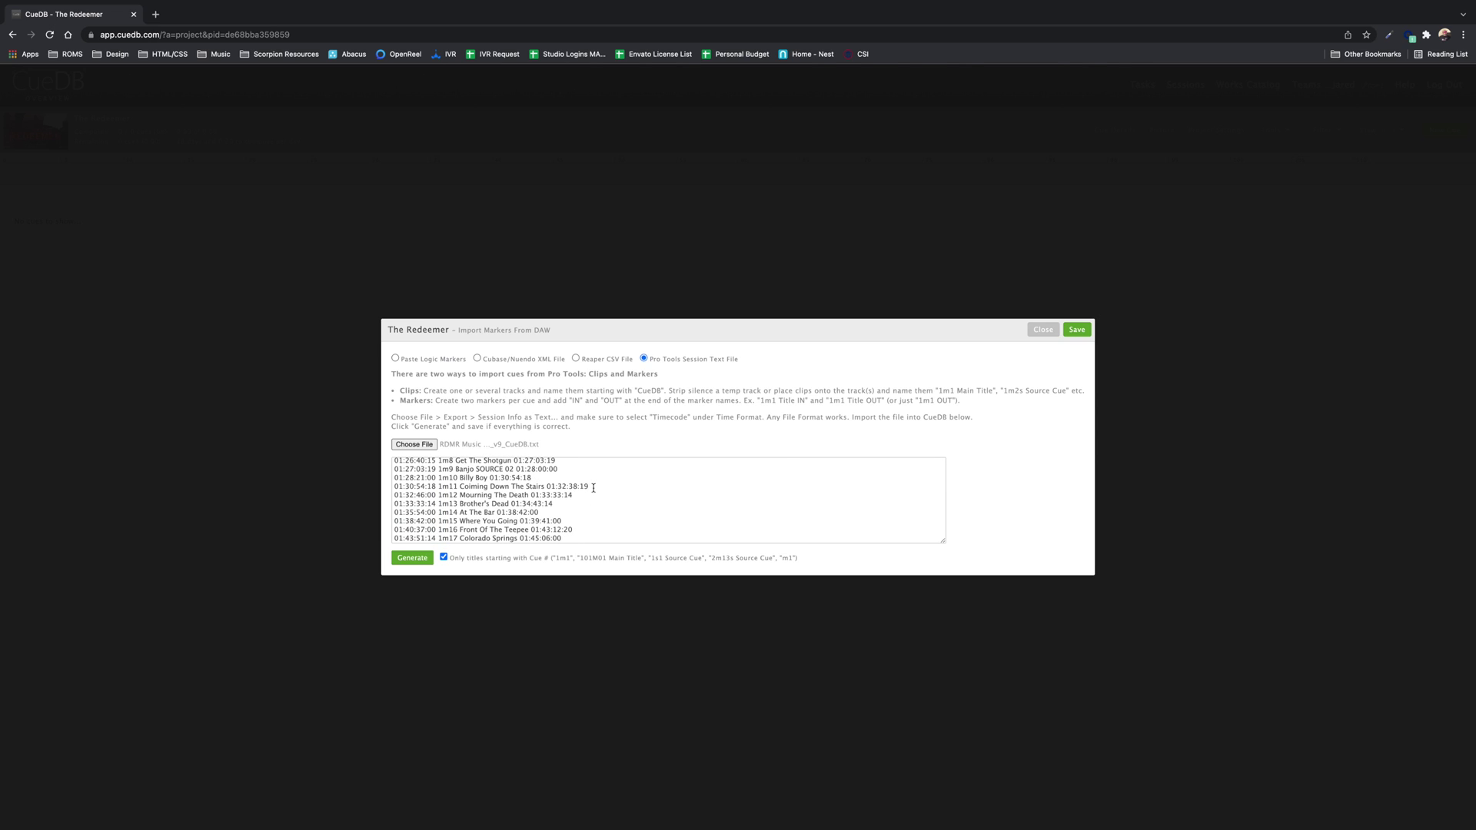
{"action": "scroll", "coordinate": [594, 487], "scroll_direction": "up", "scroll_amount": 5}
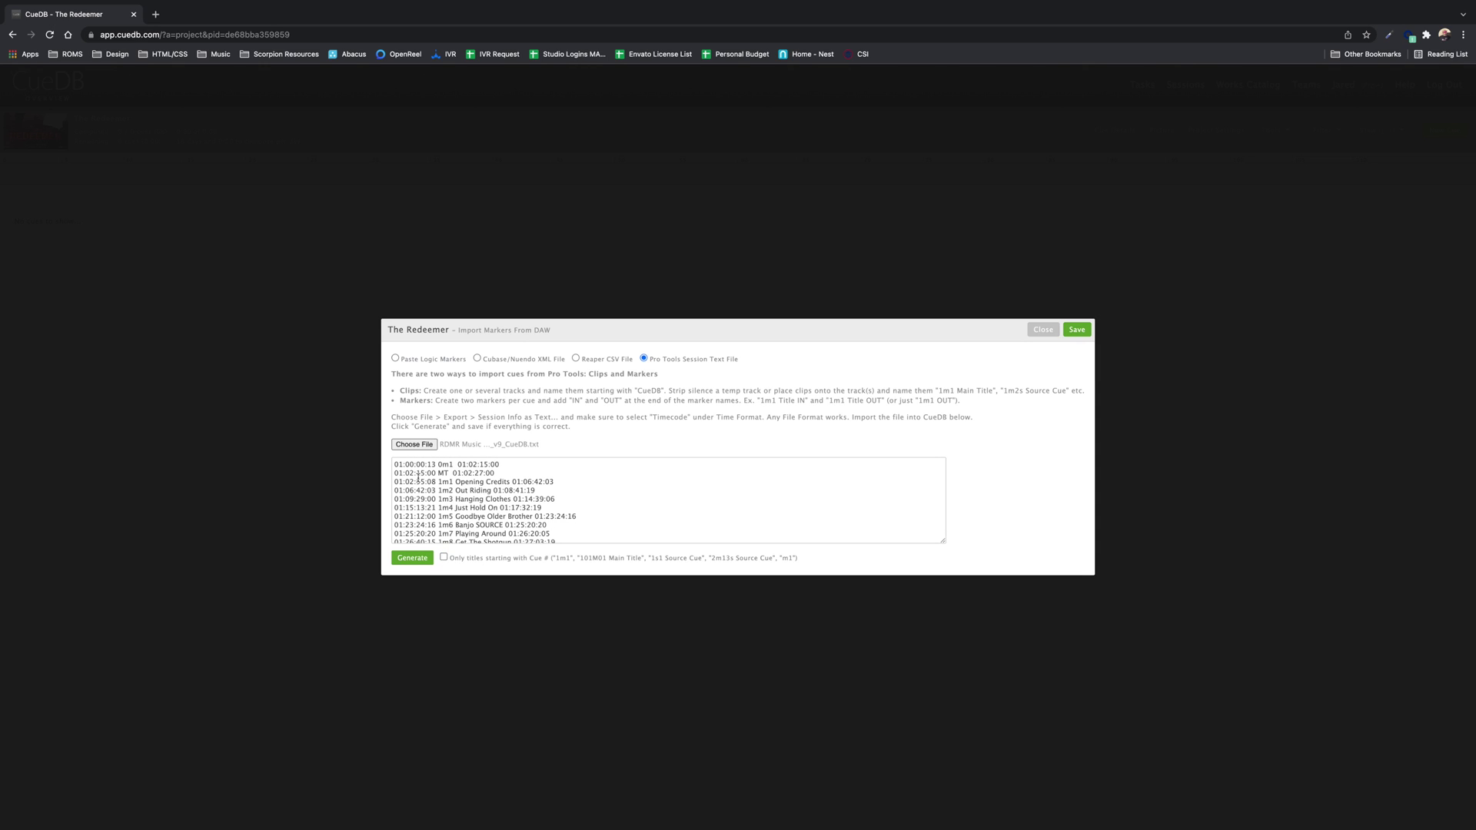
Step: Generate the cues, giving the unnumbered cue number MT and title Main Title
{"action": "left_click", "coordinate": [412, 560]}
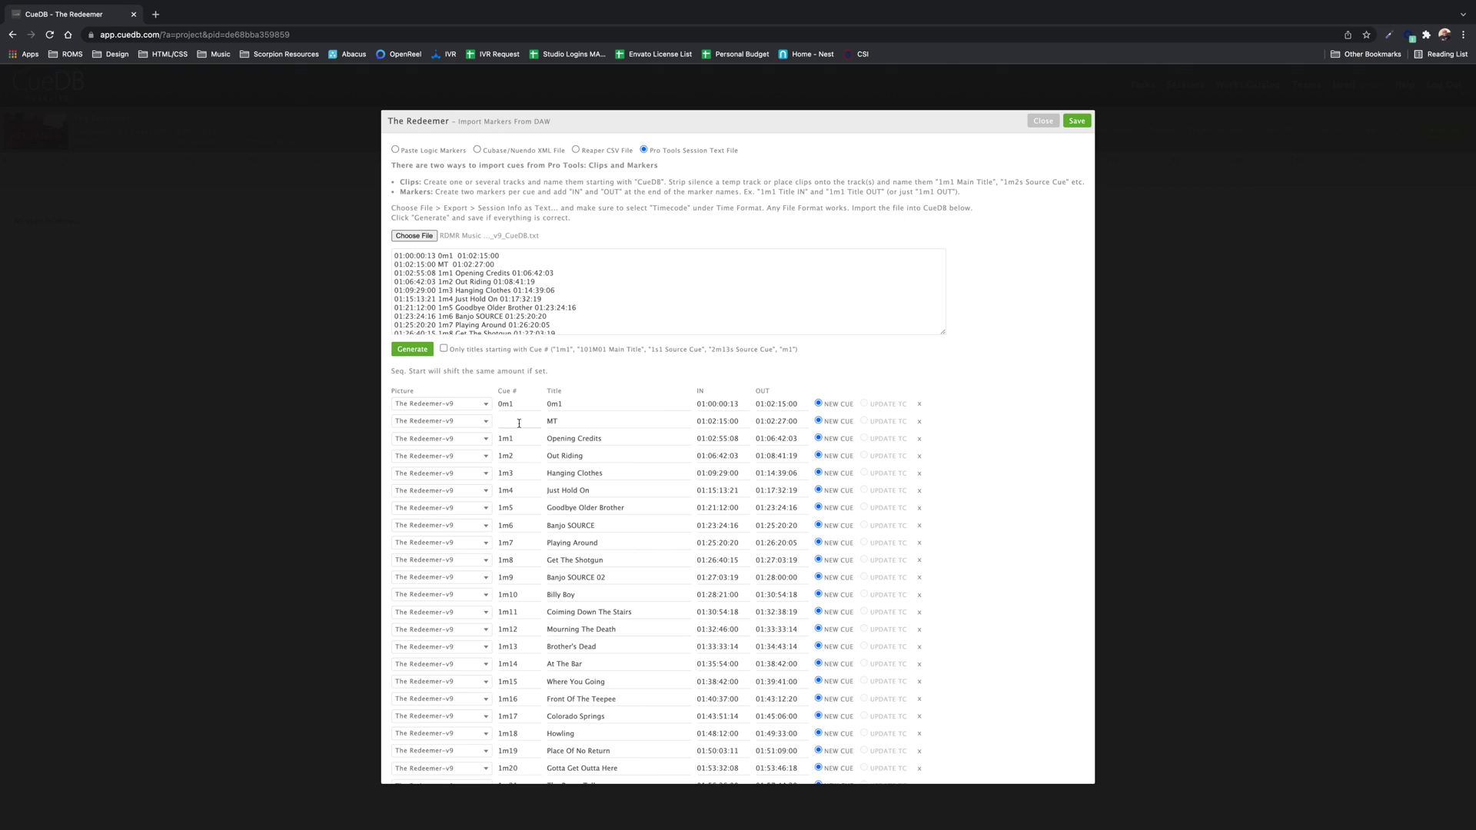
{"action": "left_click", "coordinate": [519, 424]}
{"action": "type", "text": "MT"}
{"action": "key", "text": "Tab"}
{"action": "type", "text": "Main Title"}
{"action": "scroll", "coordinate": [589, 419], "scroll_direction": "down", "scroll_amount": 2}
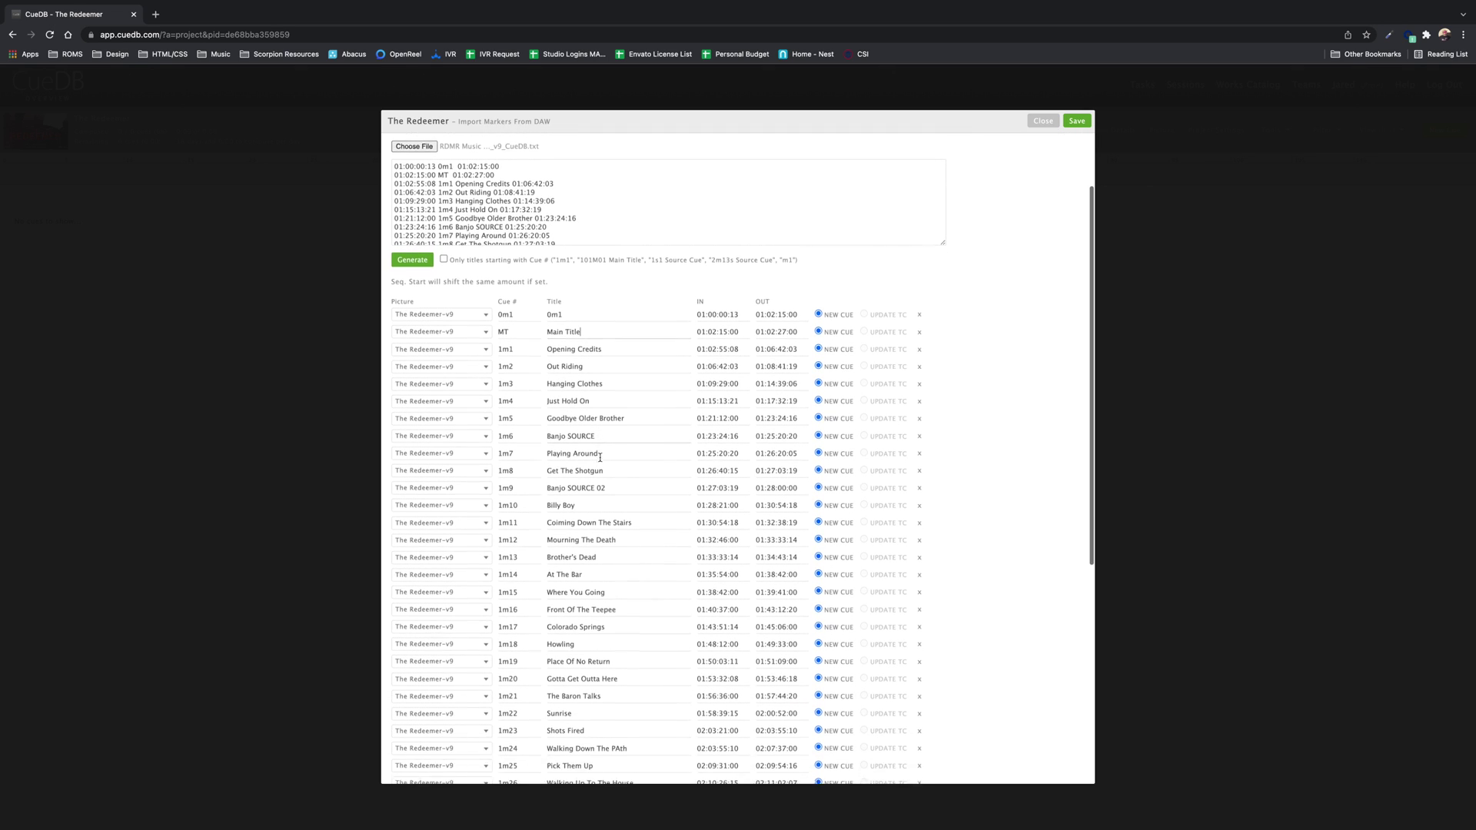
{"action": "scroll", "coordinate": [594, 439], "scroll_direction": "down", "scroll_amount": 2}
{"action": "scroll", "coordinate": [600, 460], "scroll_direction": "down", "scroll_amount": 1}
{"action": "scroll", "coordinate": [599, 459], "scroll_direction": "down", "scroll_amount": 2}
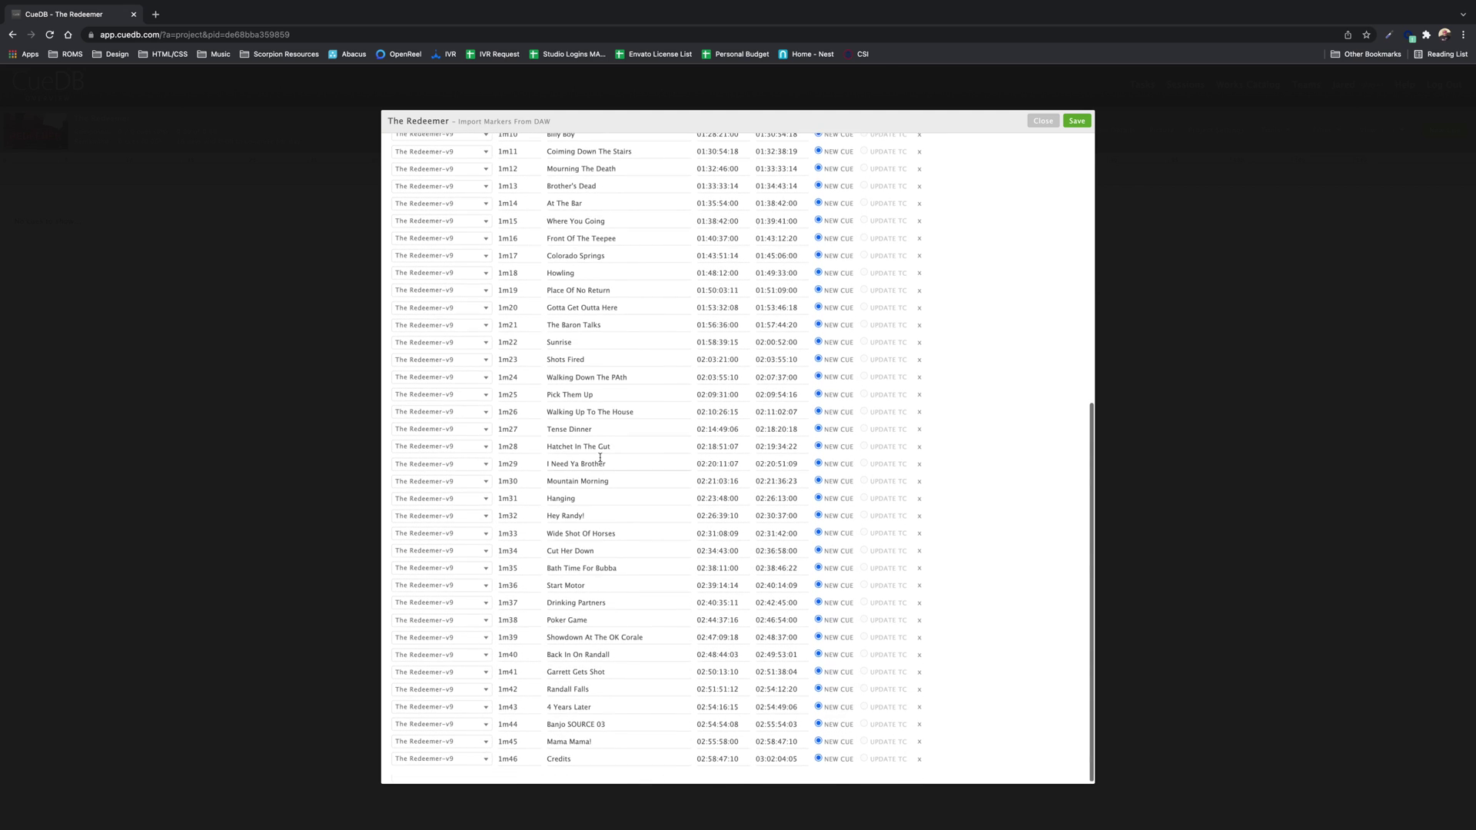
{"action": "scroll", "coordinate": [646, 403], "scroll_direction": "up", "scroll_amount": 3}
{"action": "scroll", "coordinate": [704, 335], "scroll_direction": "up", "scroll_amount": 3}
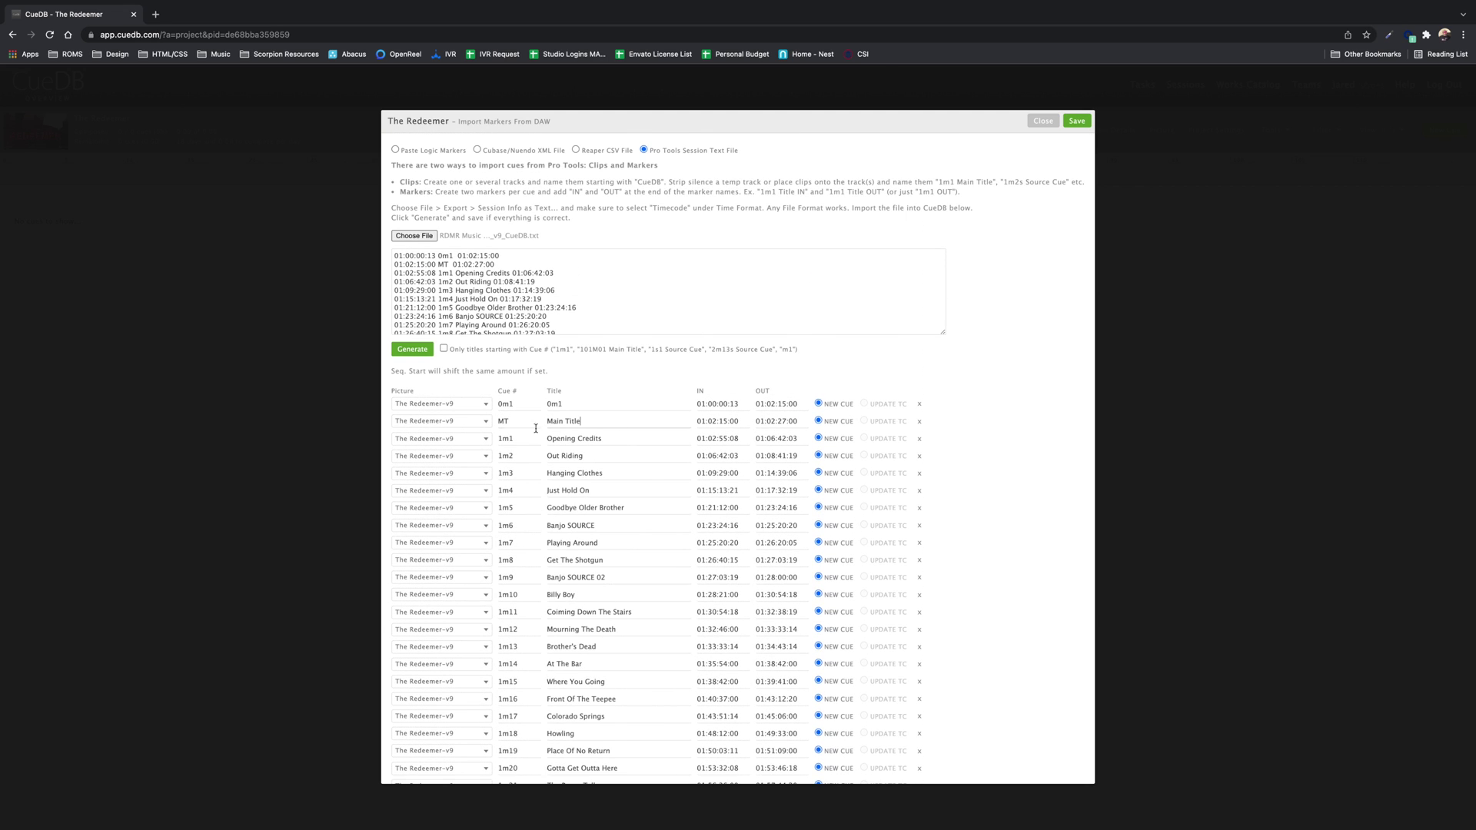
{"action": "scroll", "coordinate": [692, 438], "scroll_direction": "down", "scroll_amount": 3}
{"action": "scroll", "coordinate": [572, 419], "scroll_direction": "up", "scroll_amount": 3}
Step: Save the generated cues and accept the import confirmation
{"action": "left_click", "coordinate": [1076, 121]}
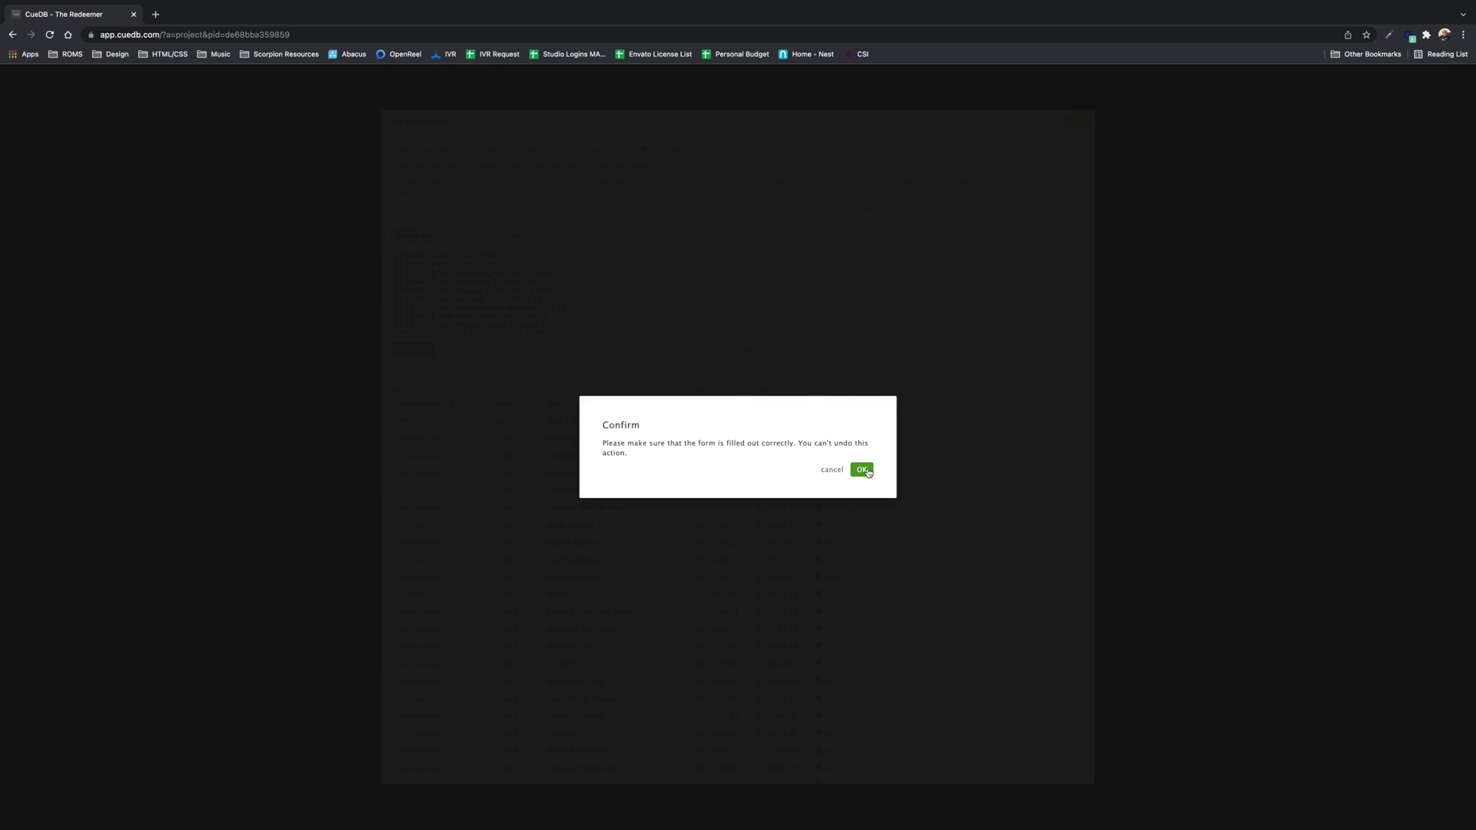
{"action": "left_click", "coordinate": [861, 469]}
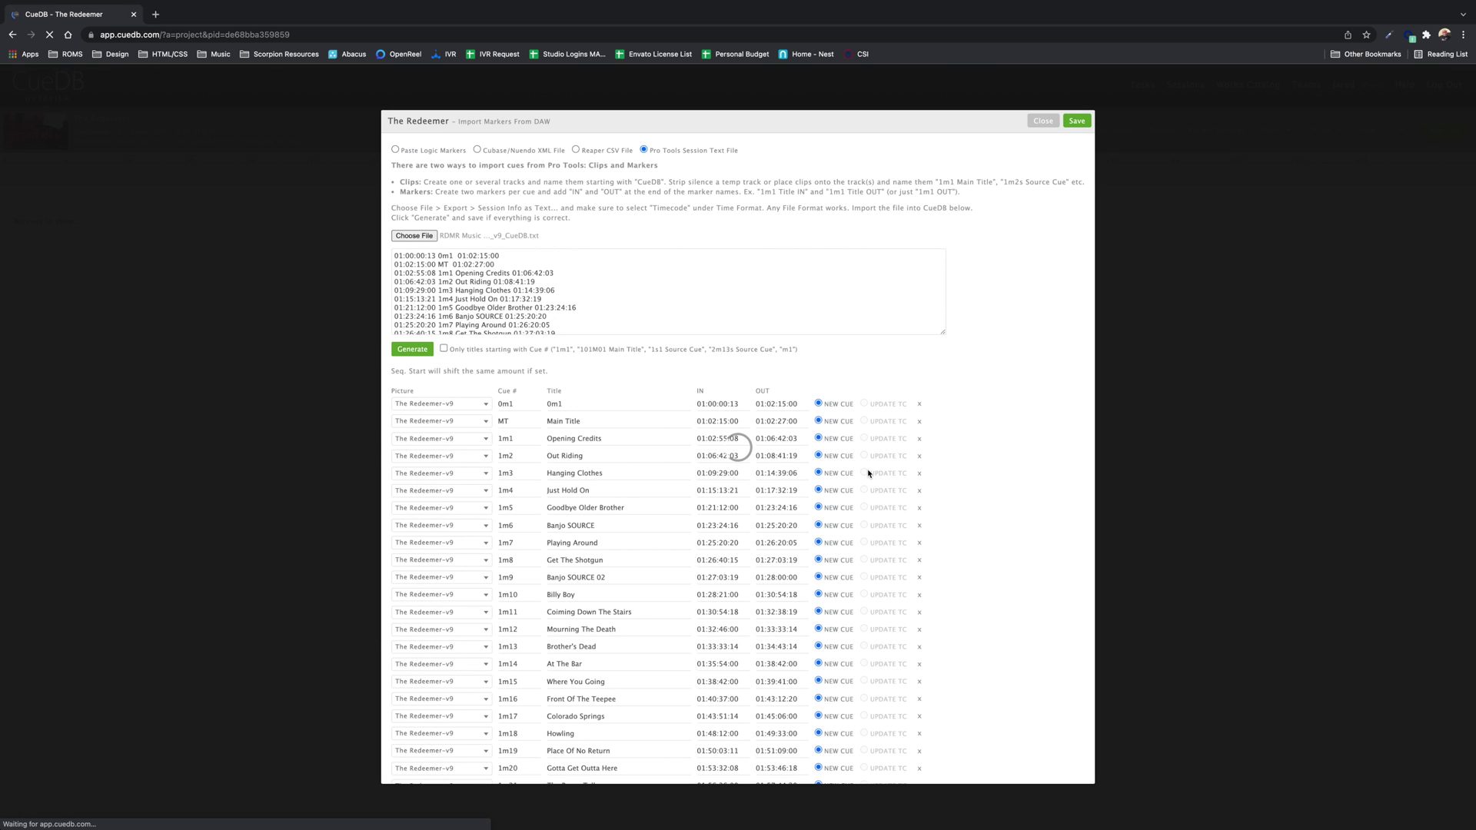